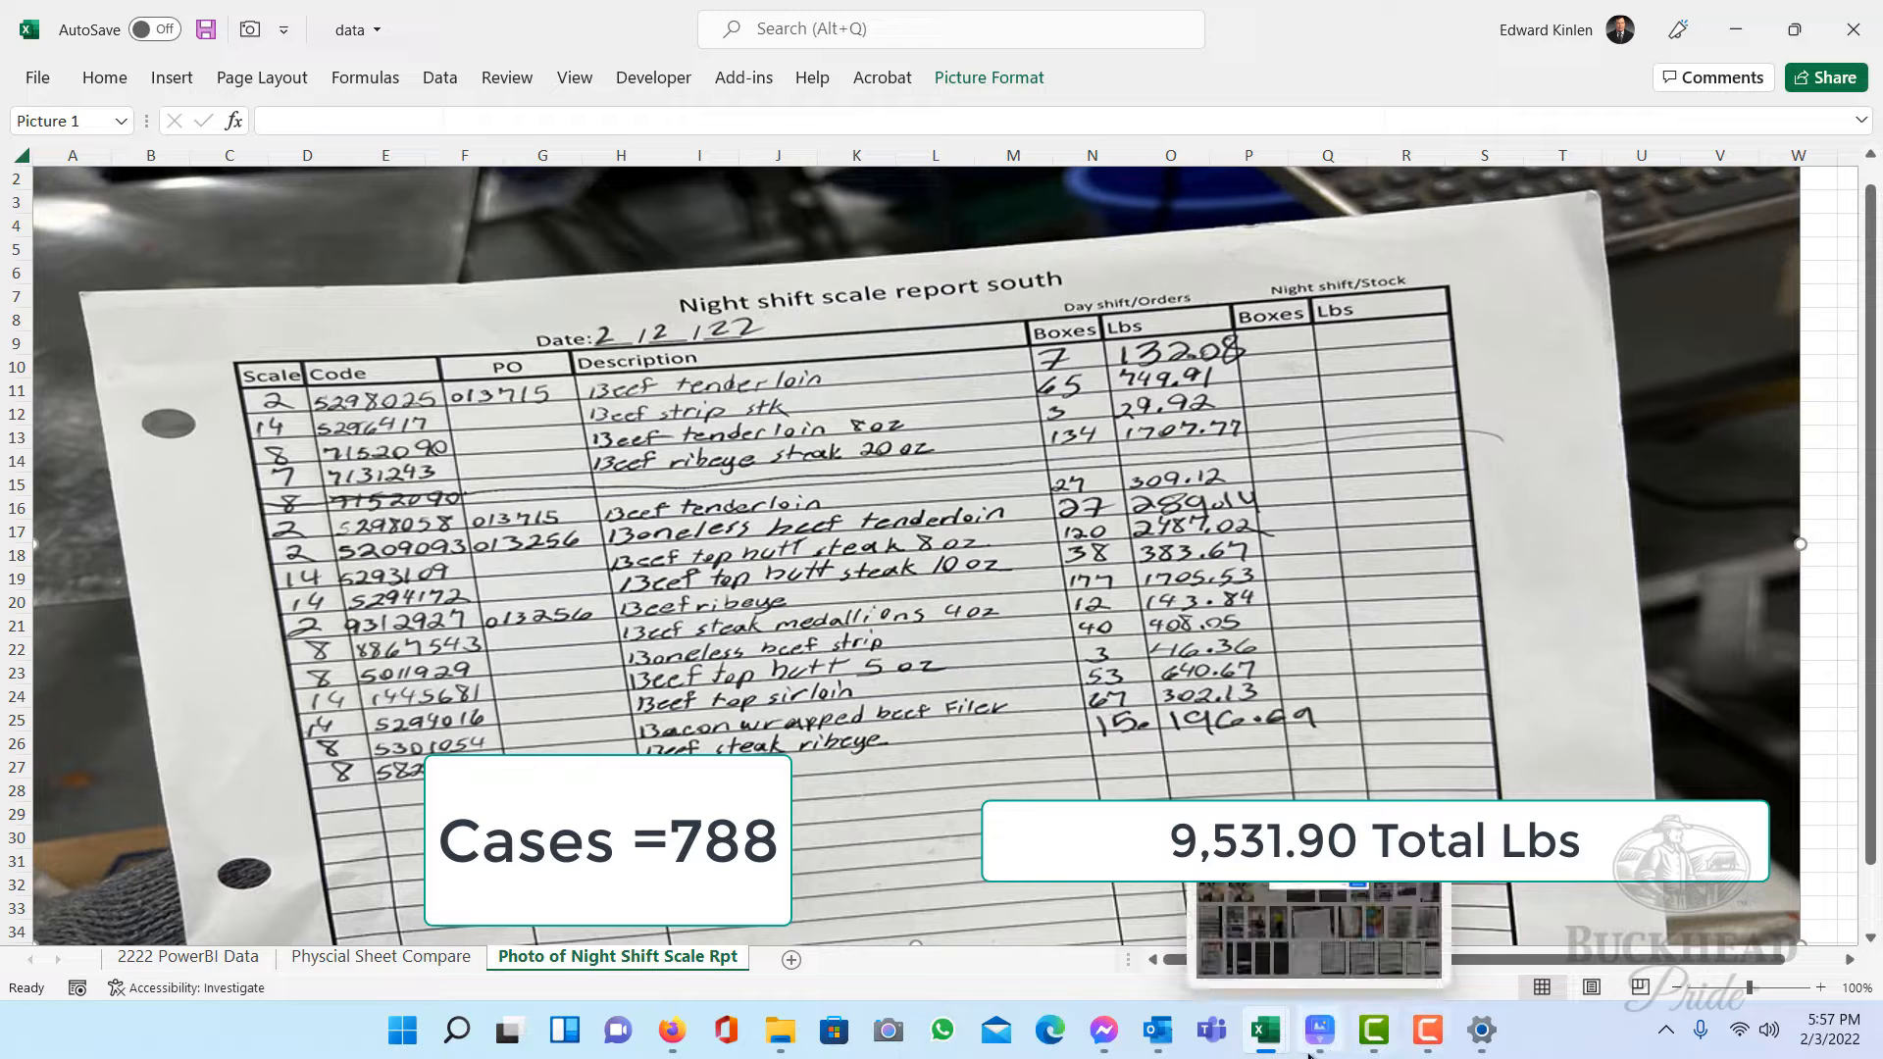
Switch to the Scale Report New report in Power BI and locate the Scale Detailed page in the page list.
{"action": "mouse_move", "coordinate": [1343, 1040]}
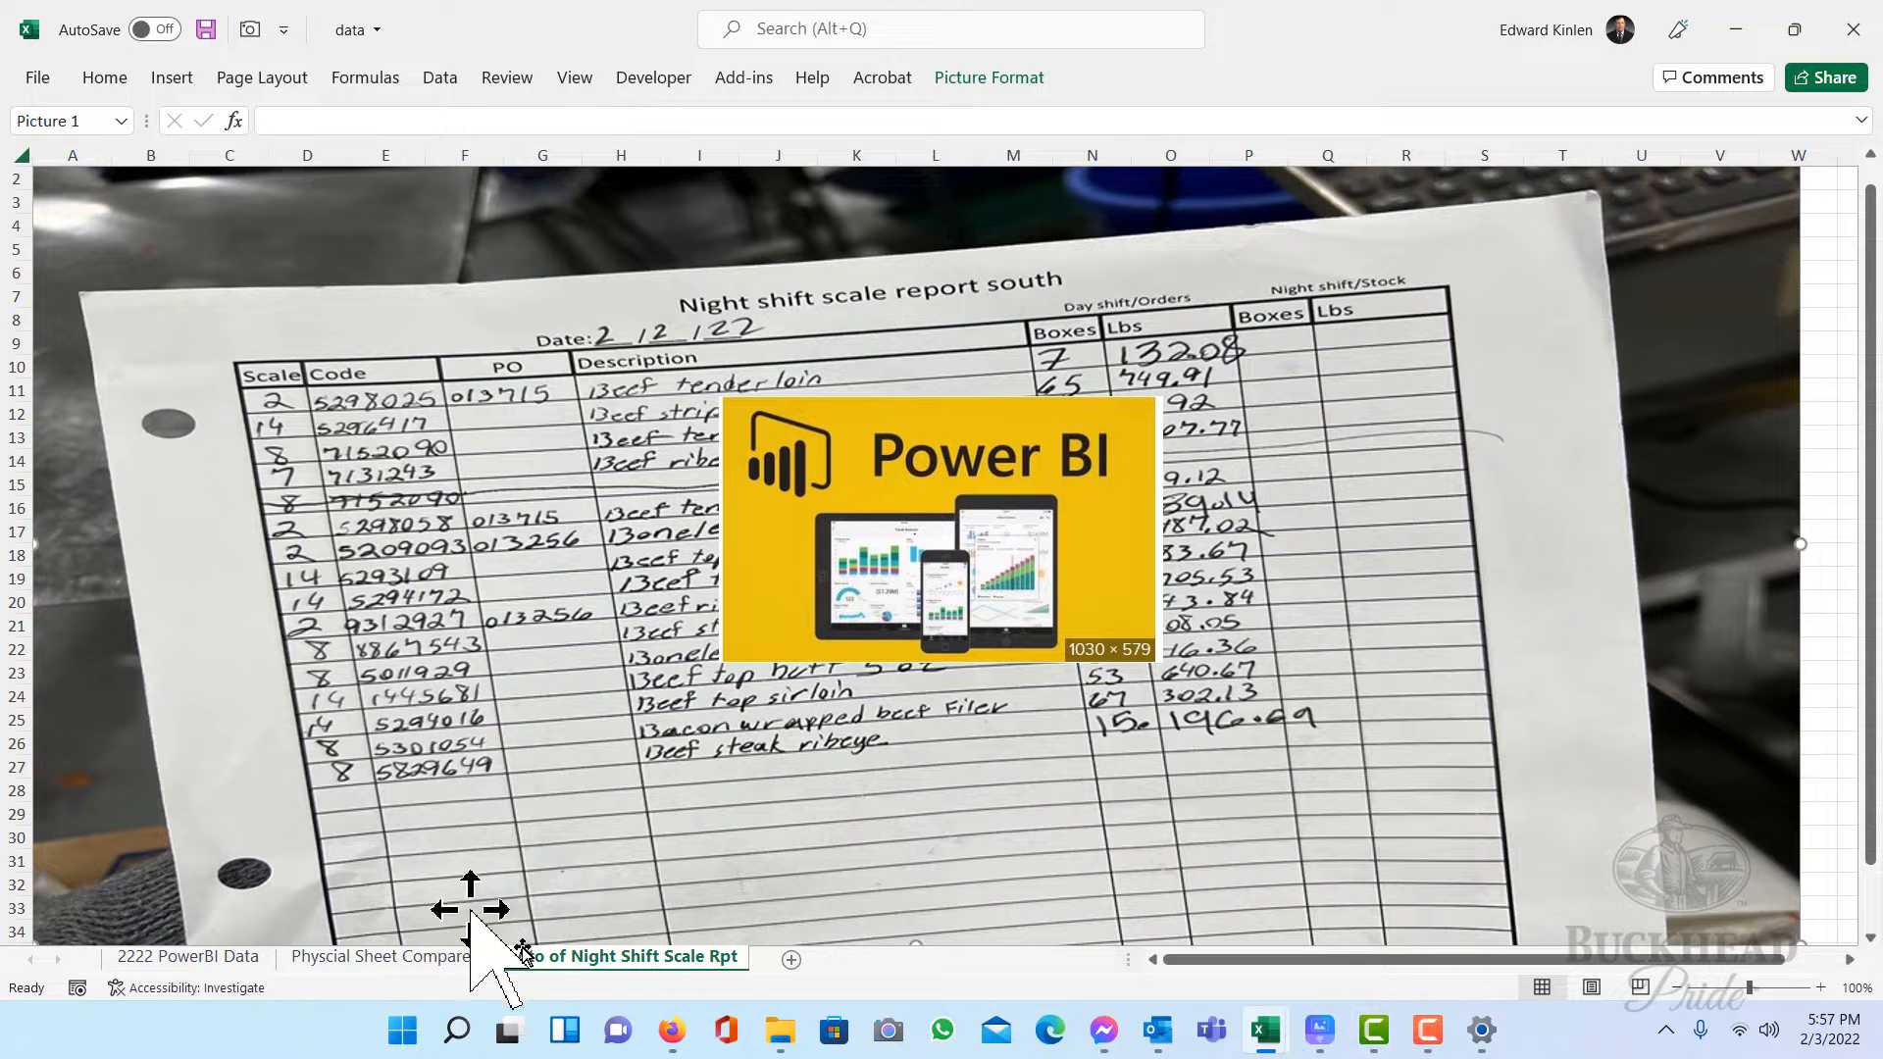
{"action": "left_click", "coordinate": [674, 1047]}
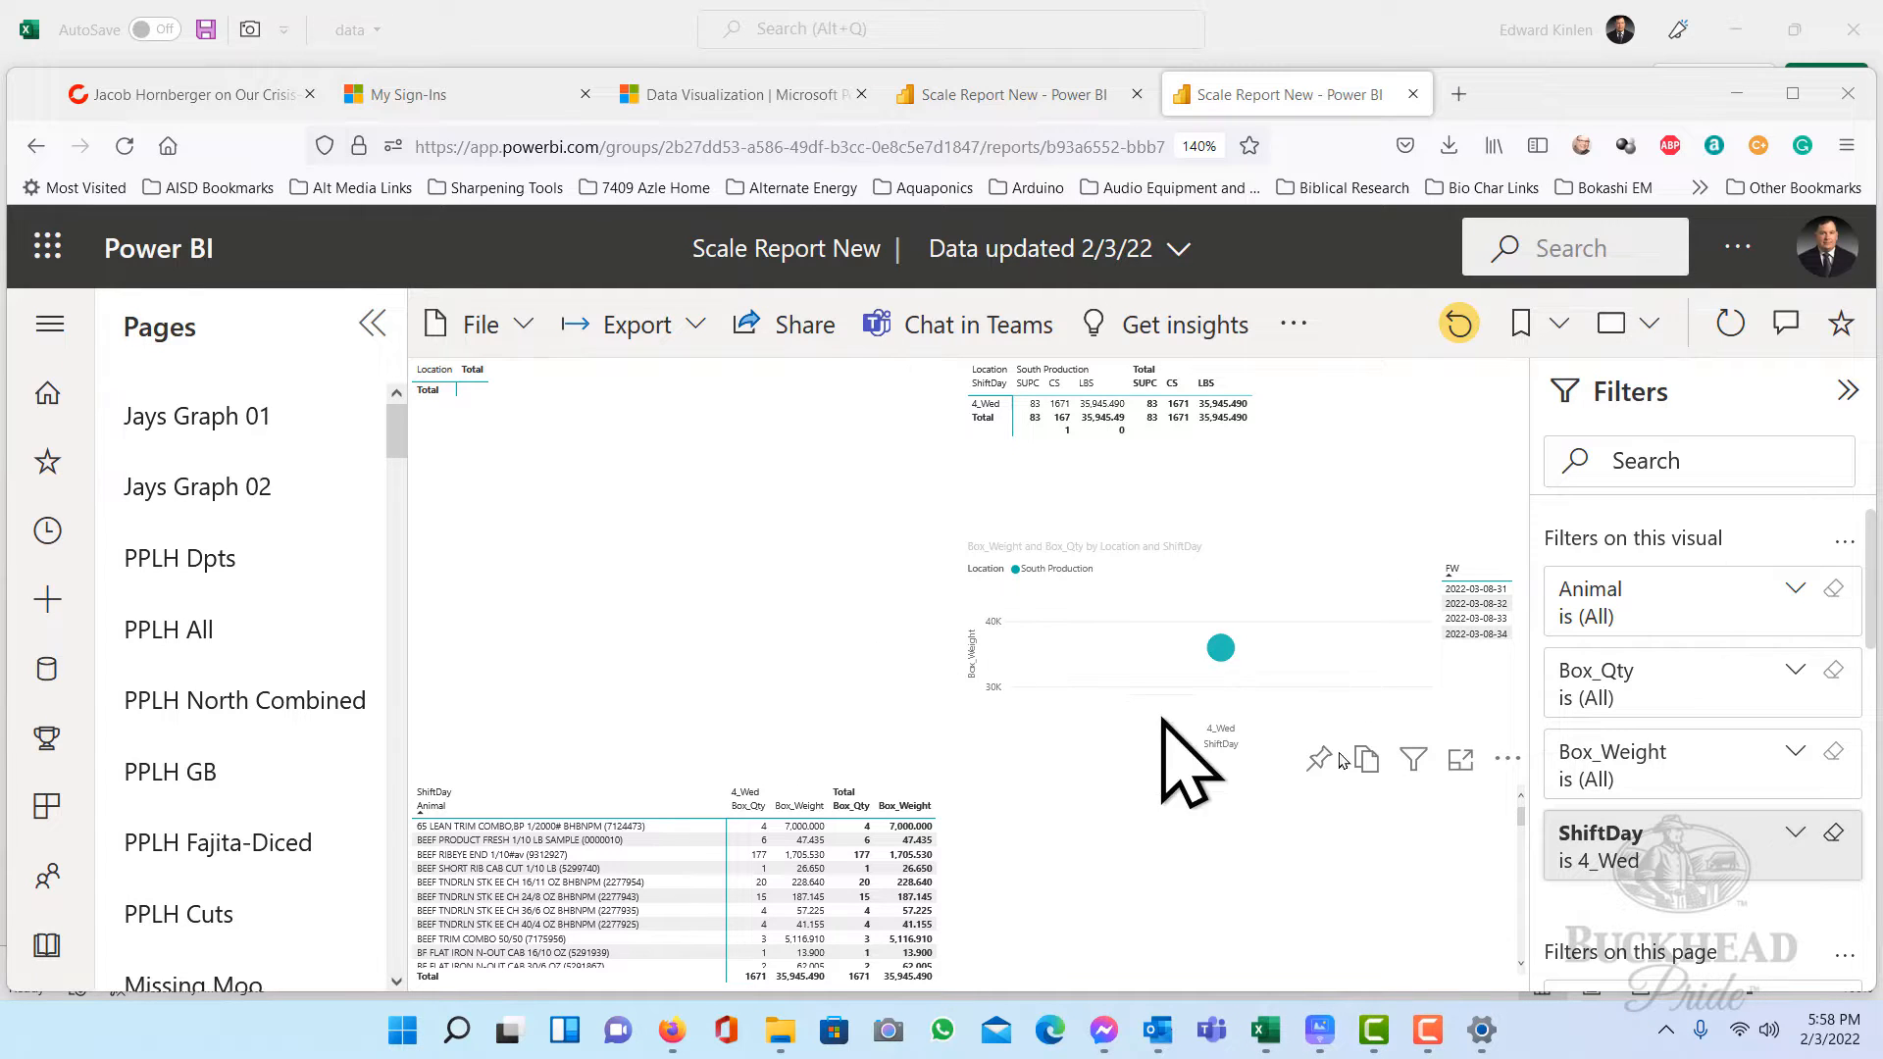
{"action": "mouse_move", "coordinate": [1413, 758]}
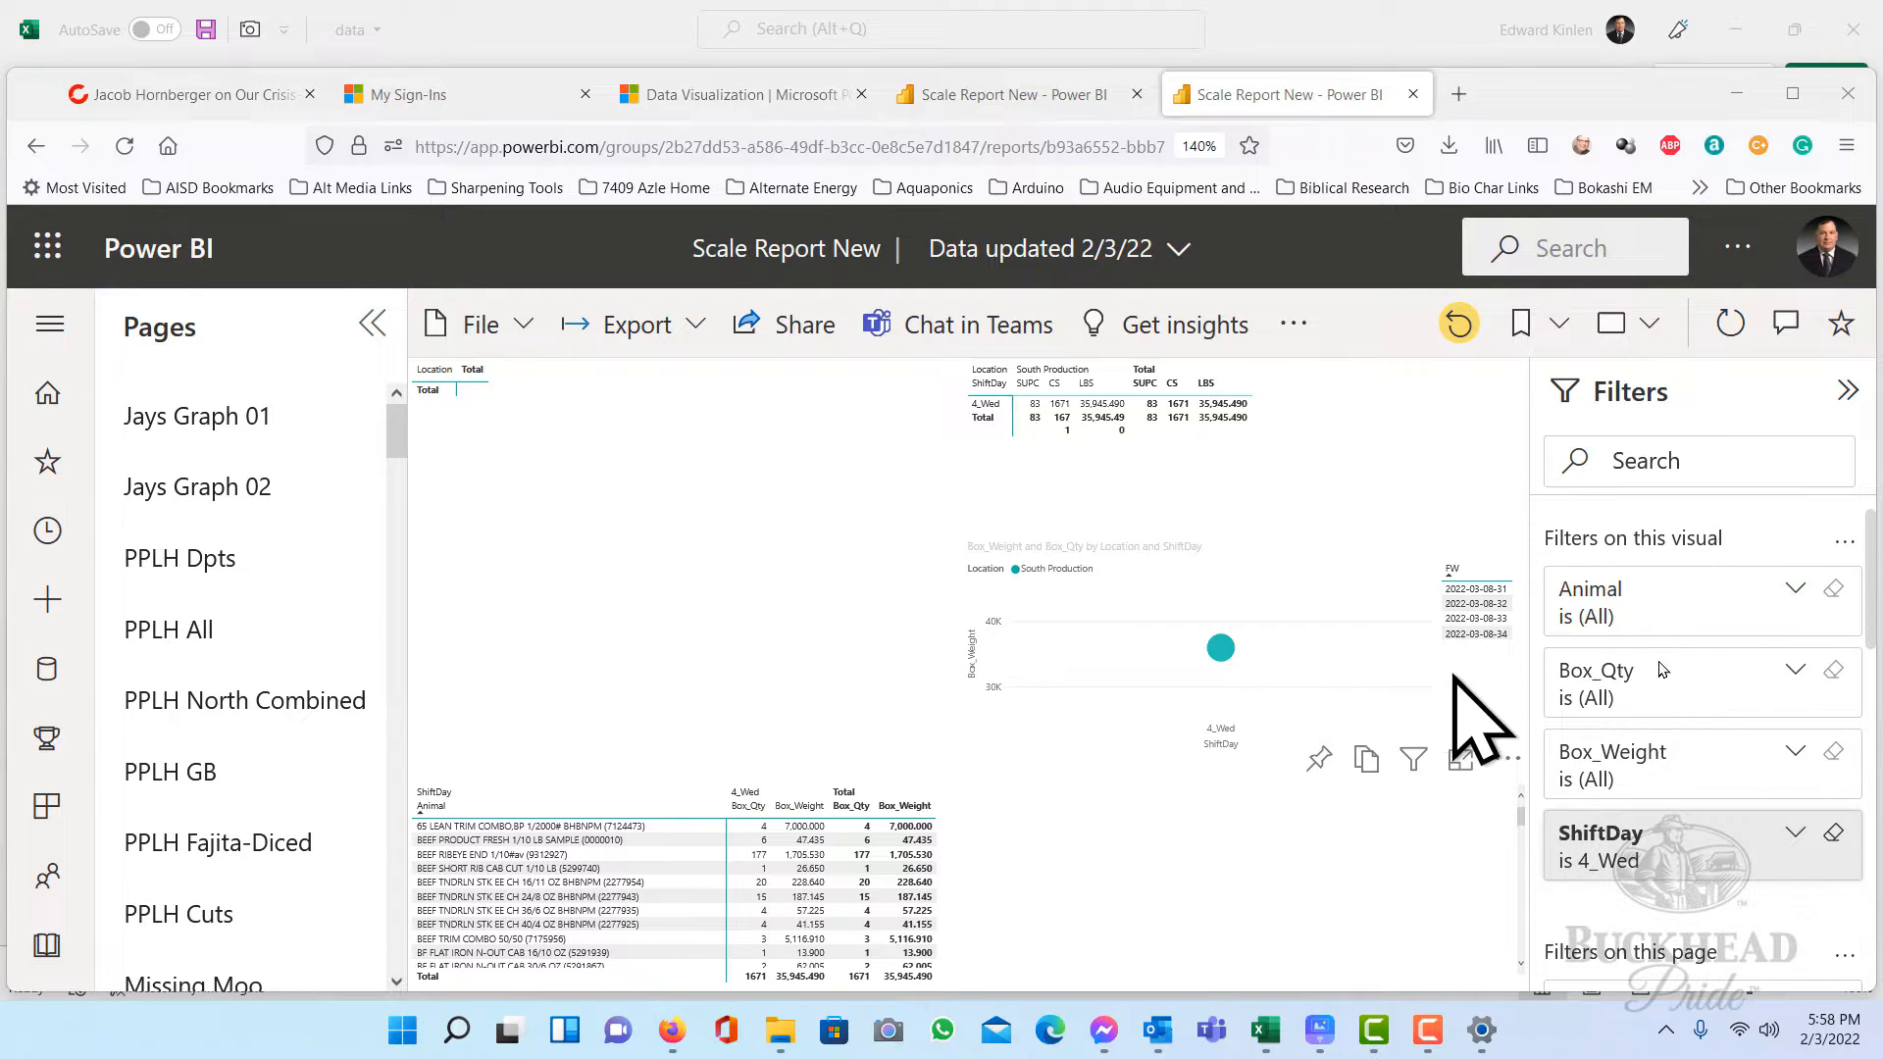
{"action": "scroll", "coordinate": [1790, 677], "scroll_direction": "down", "scroll_amount": 4}
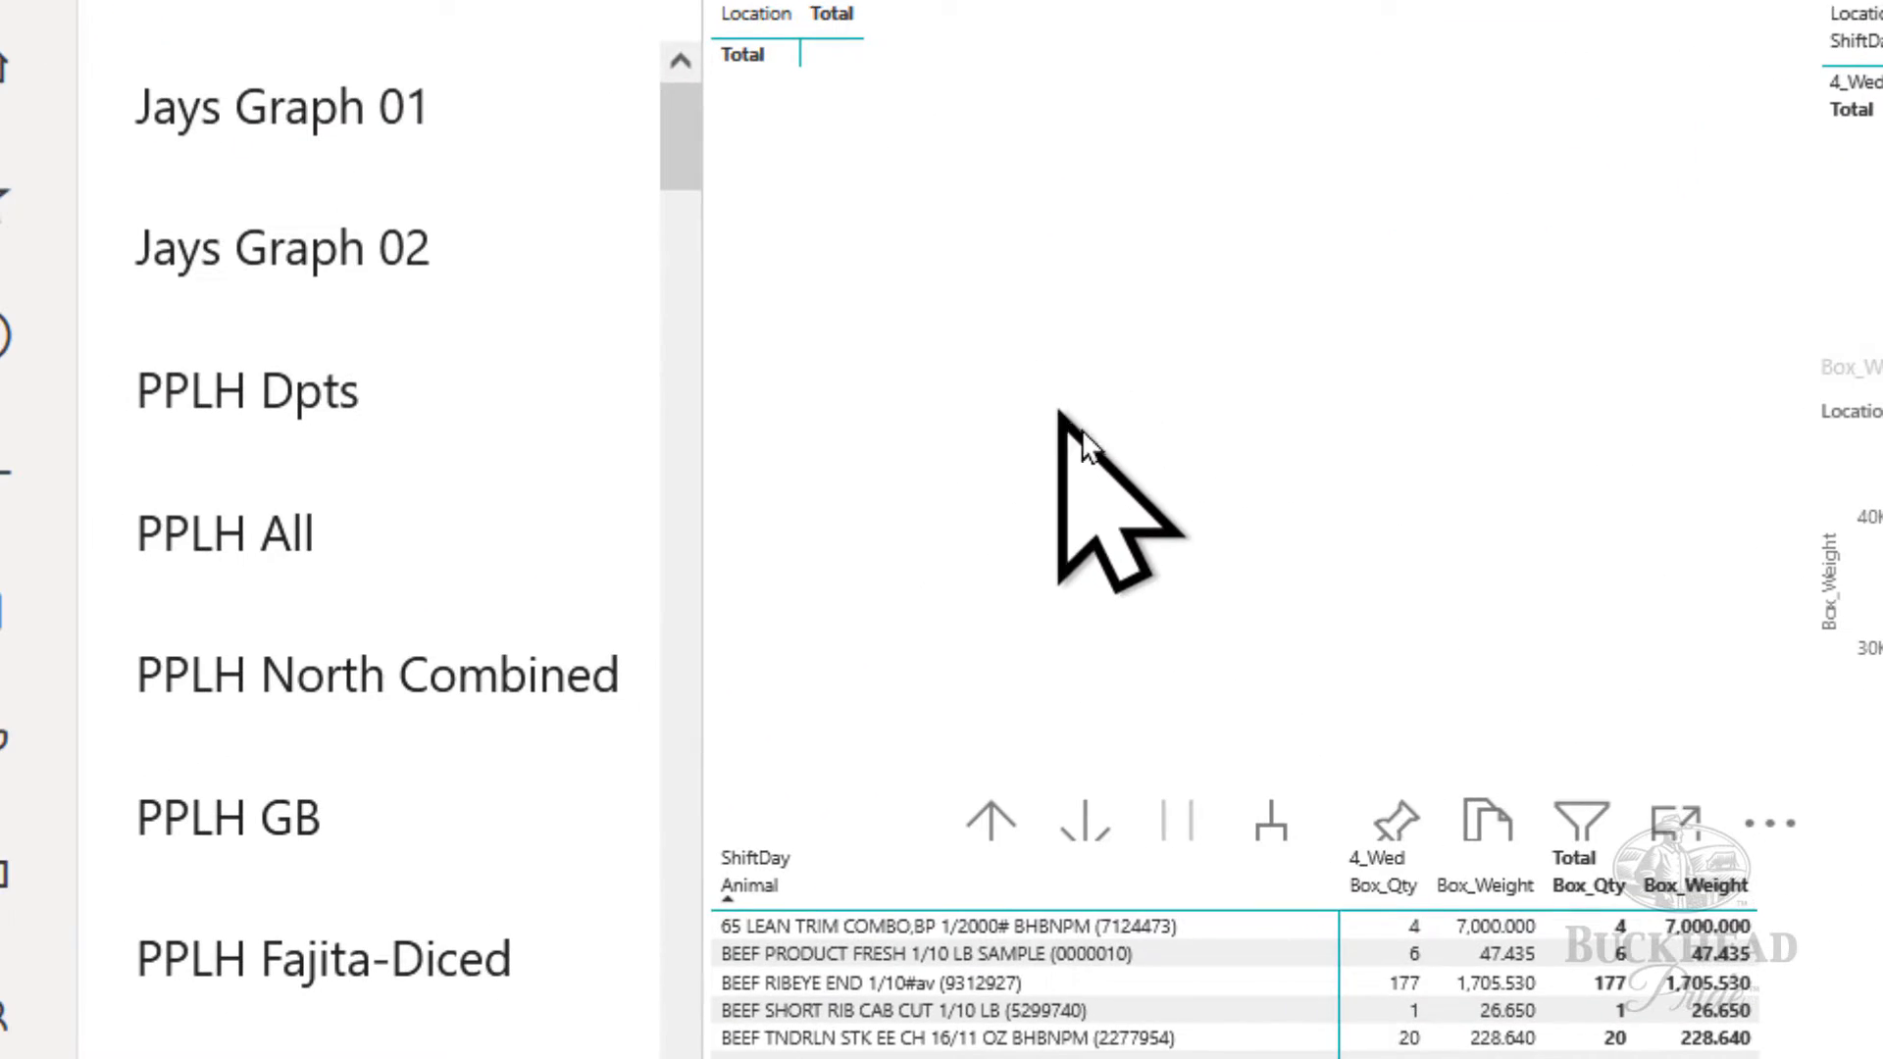
{"action": "left_click_drag", "start_coordinate": [658, 175], "coordinate": [765, 780]}
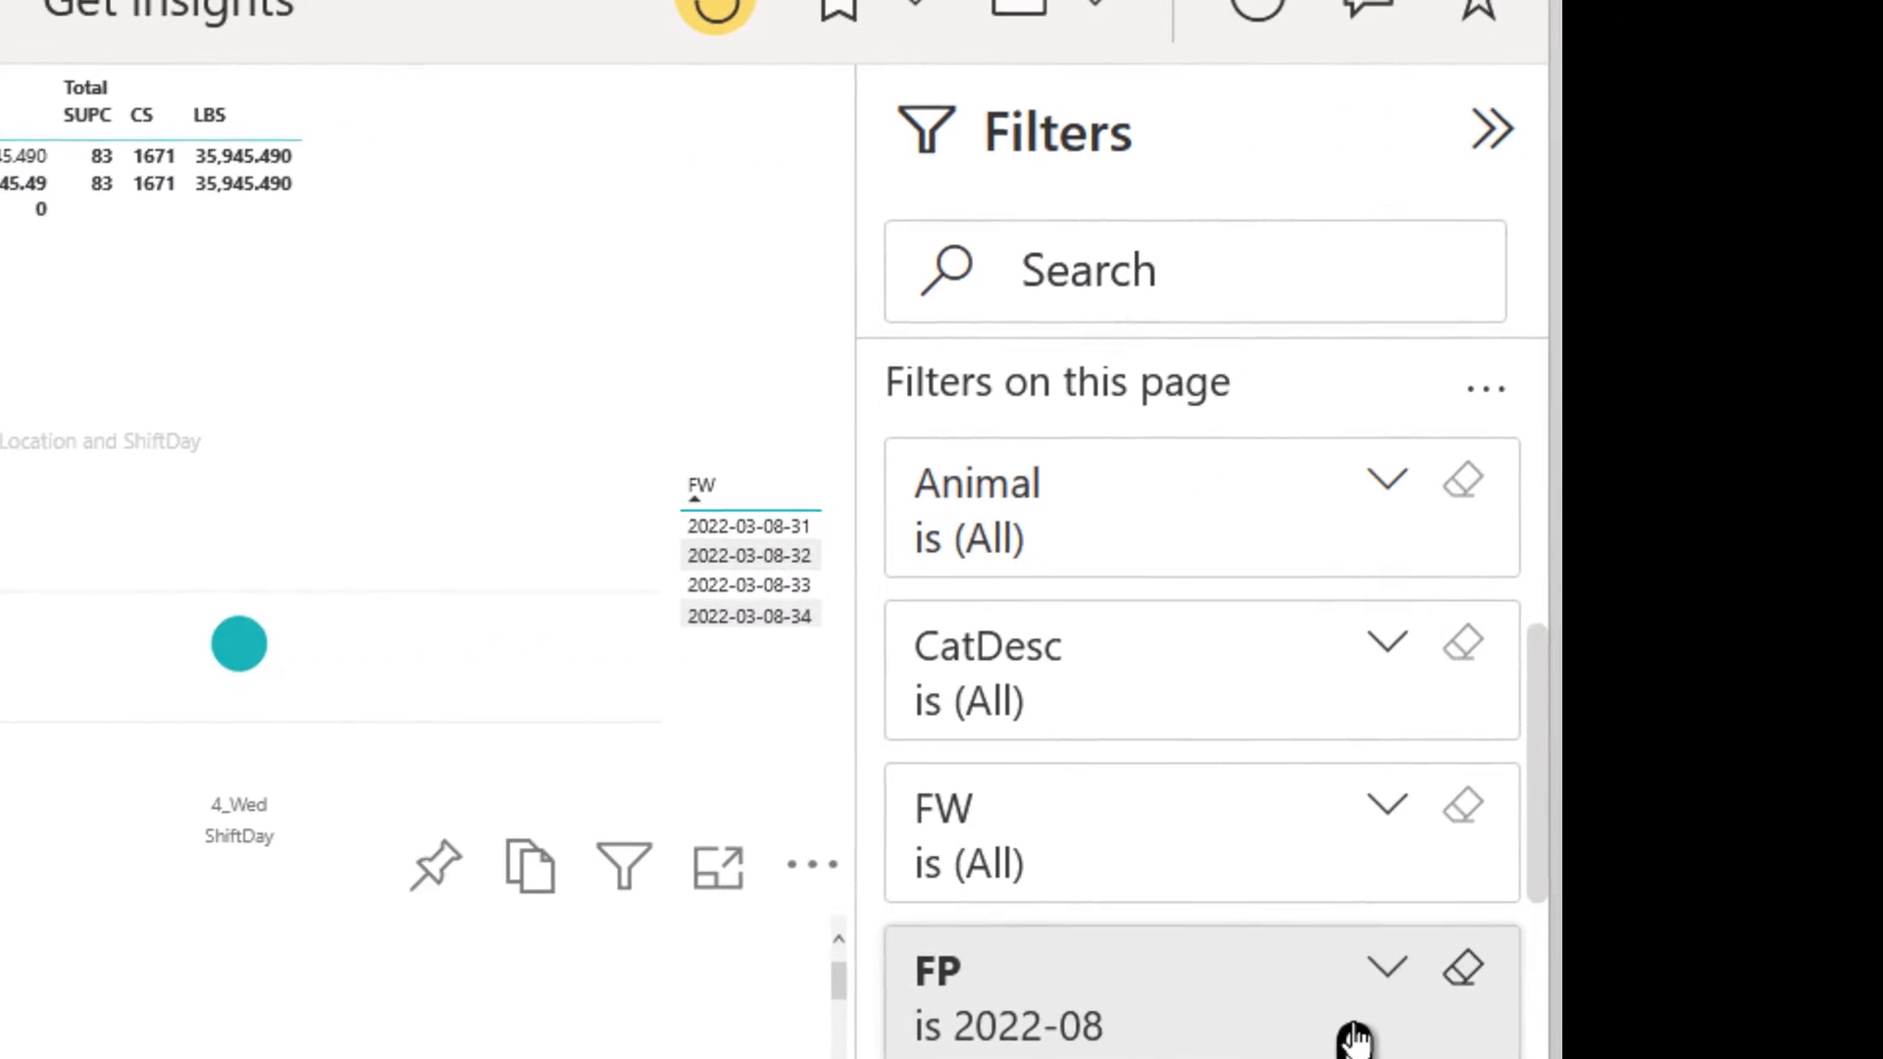
Examine the filters on the Scale Detailed page, including FP, Location, Shift and ShiftDay.
{"action": "scroll", "coordinate": [1324, 1020], "scroll_direction": "down", "scroll_amount": 3}
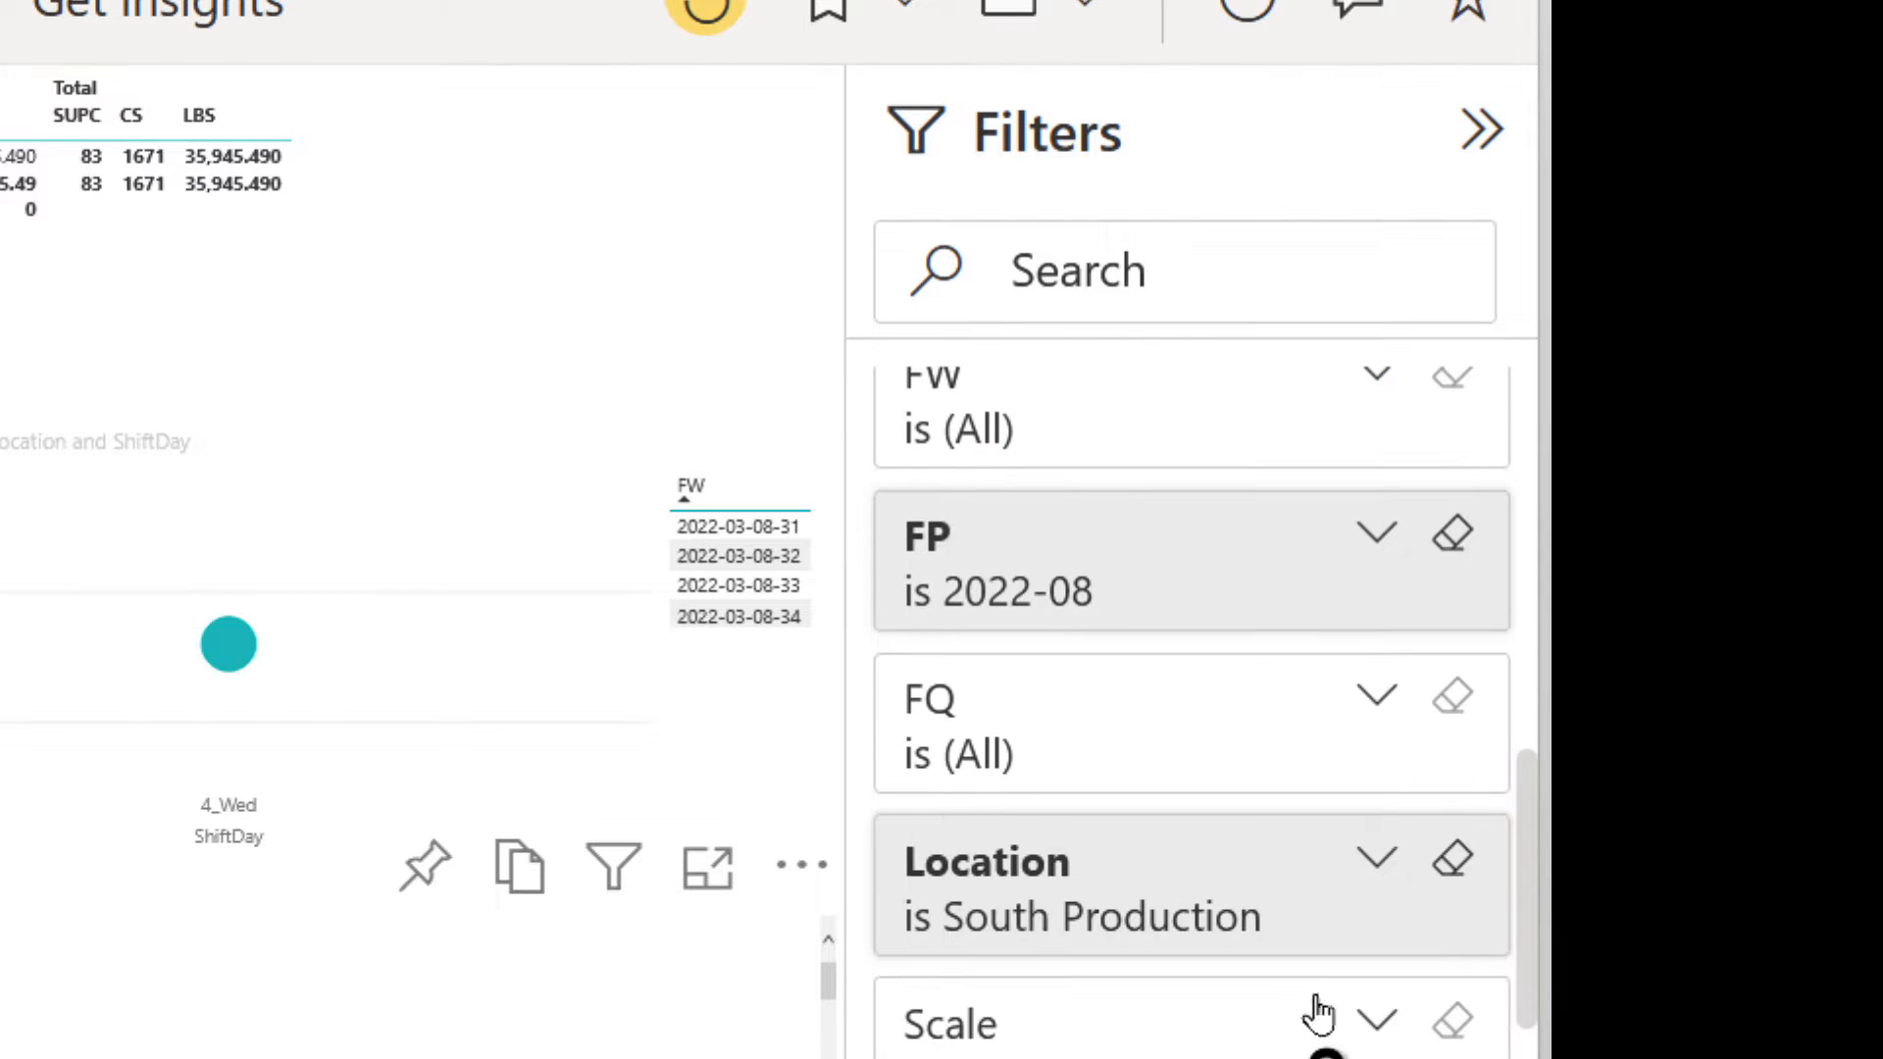
{"action": "scroll", "coordinate": [1250, 985], "scroll_direction": "down", "scroll_amount": 4}
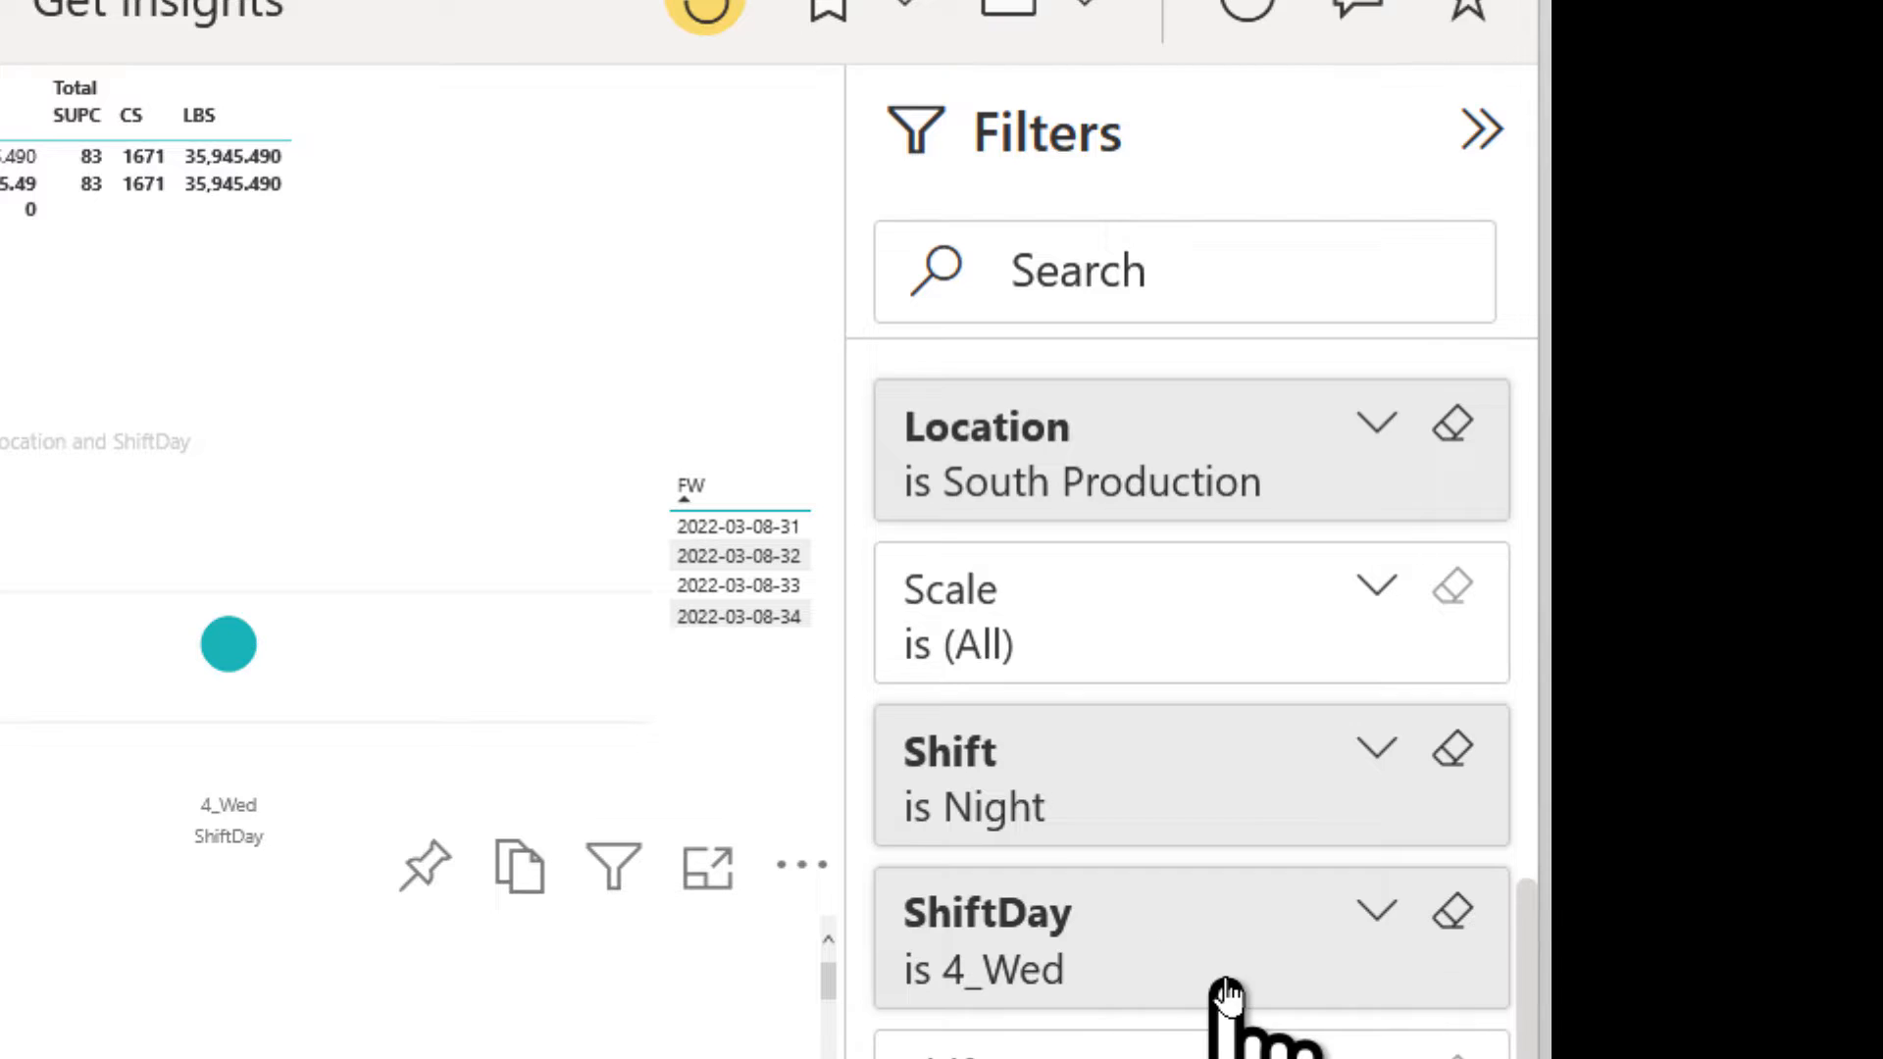
{"action": "scroll", "coordinate": [1223, 994], "scroll_direction": "down", "scroll_amount": 3}
{"action": "scroll", "coordinate": [1228, 992], "scroll_direction": "down", "scroll_amount": 2}
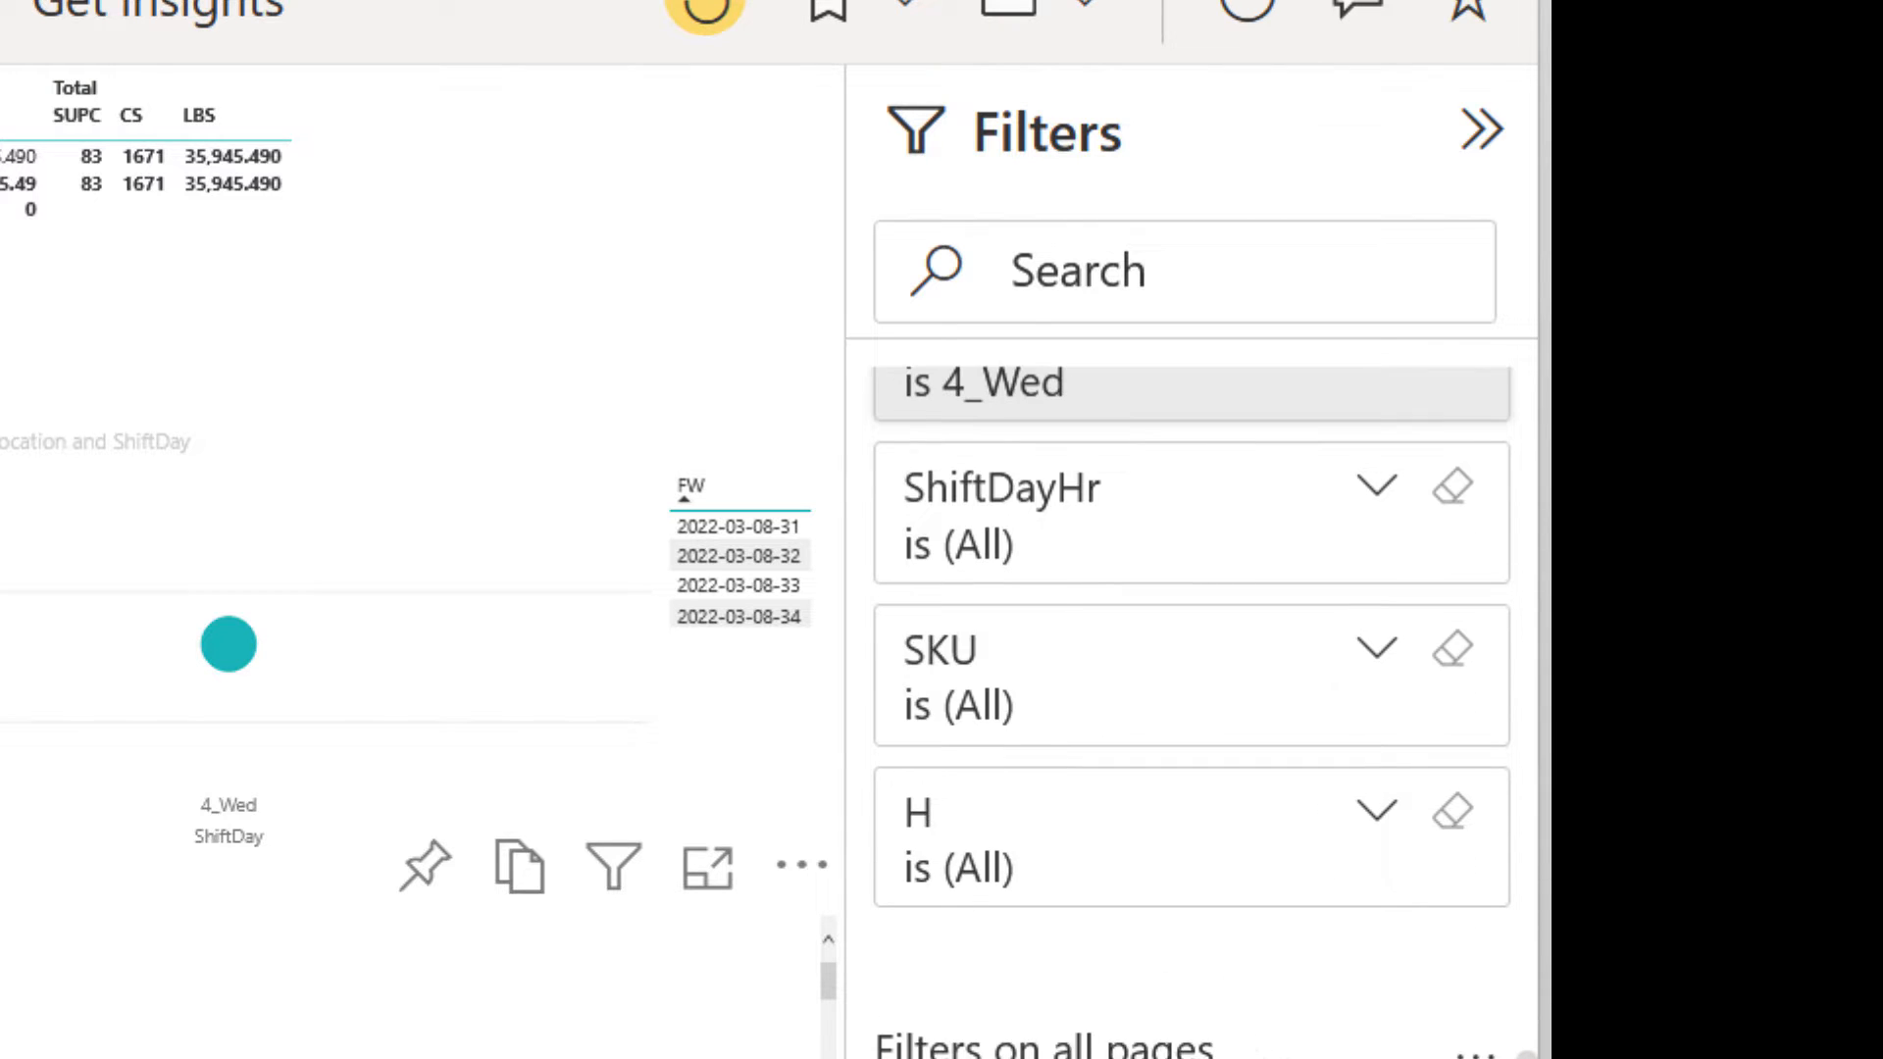
{"action": "scroll", "coordinate": [1258, 598], "scroll_direction": "up", "scroll_amount": 5}
{"action": "scroll", "coordinate": [1258, 588], "scroll_direction": "up", "scroll_amount": 8}
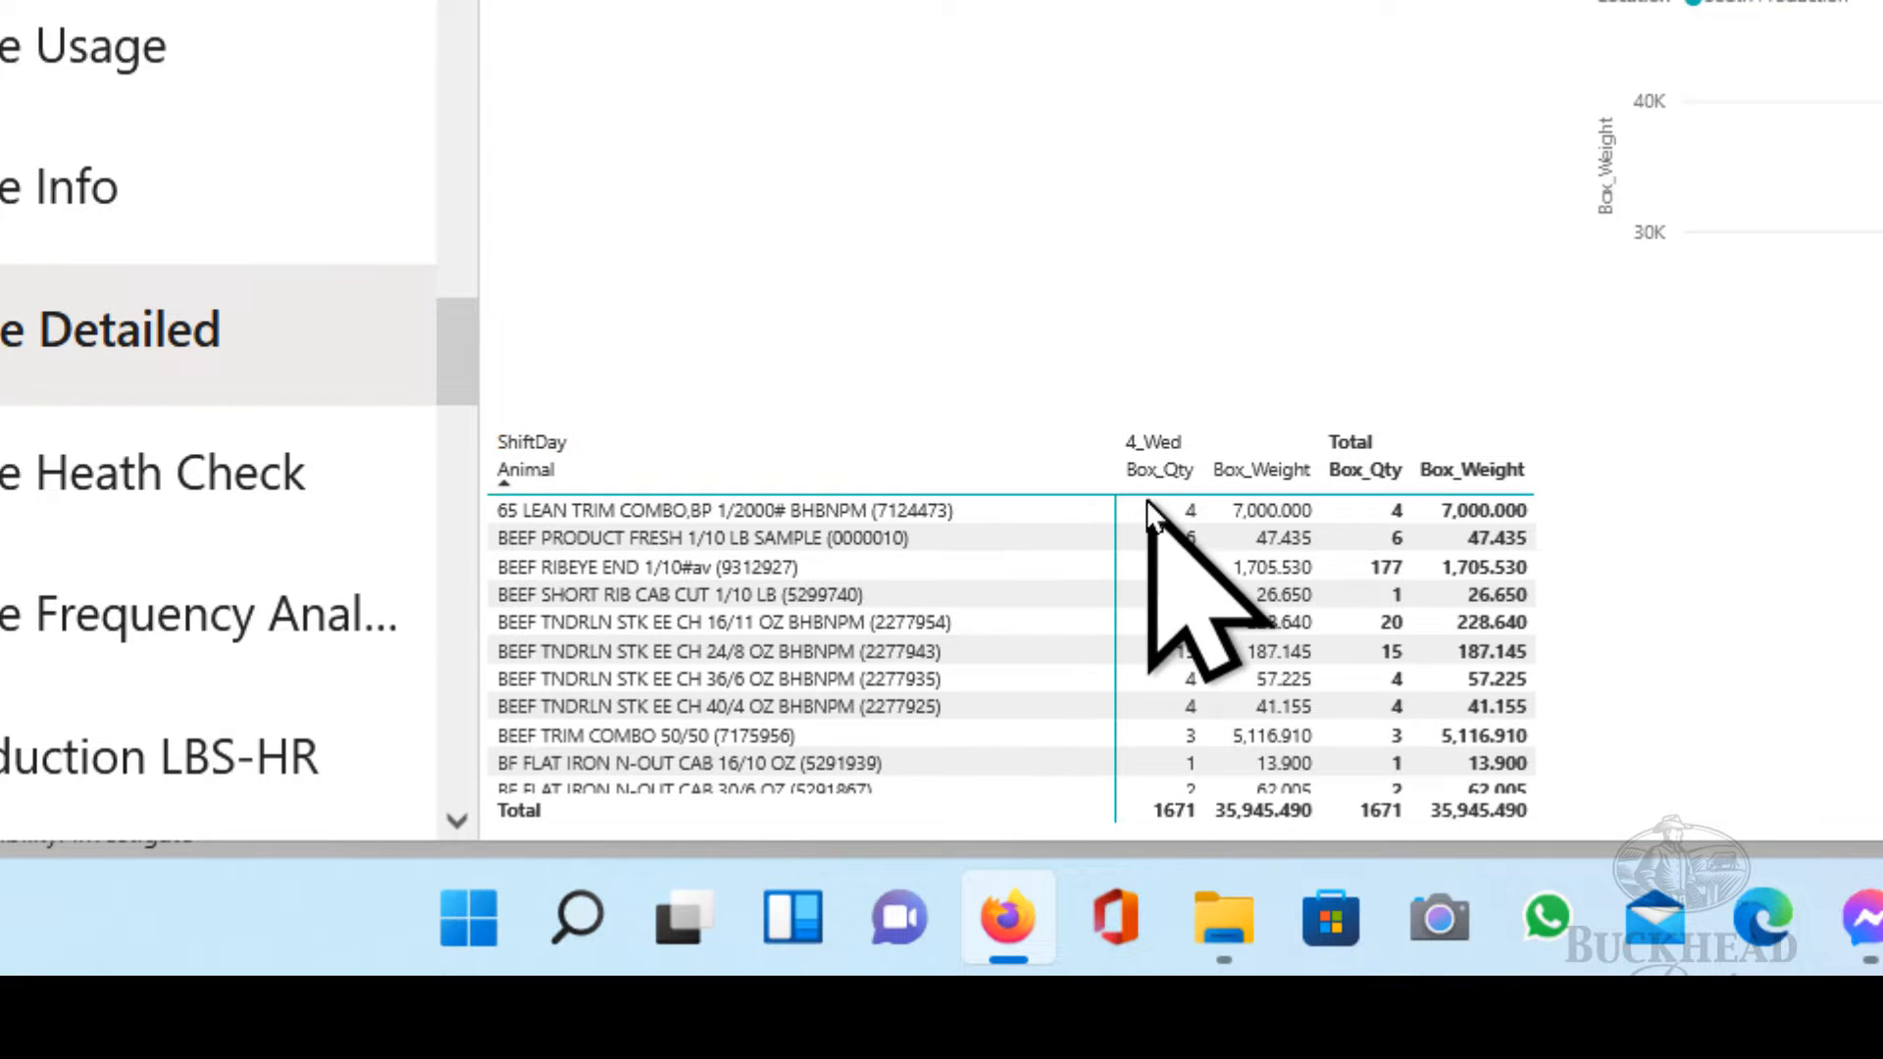
Look through the table of box quantities and weights by animal and open its options containing the data export command.
{"action": "scroll", "coordinate": [1399, 552], "scroll_direction": "down", "scroll_amount": 1}
{"action": "scroll", "coordinate": [1403, 551], "scroll_direction": "down", "scroll_amount": 3}
{"action": "scroll", "coordinate": [1412, 554], "scroll_direction": "up", "scroll_amount": 3}
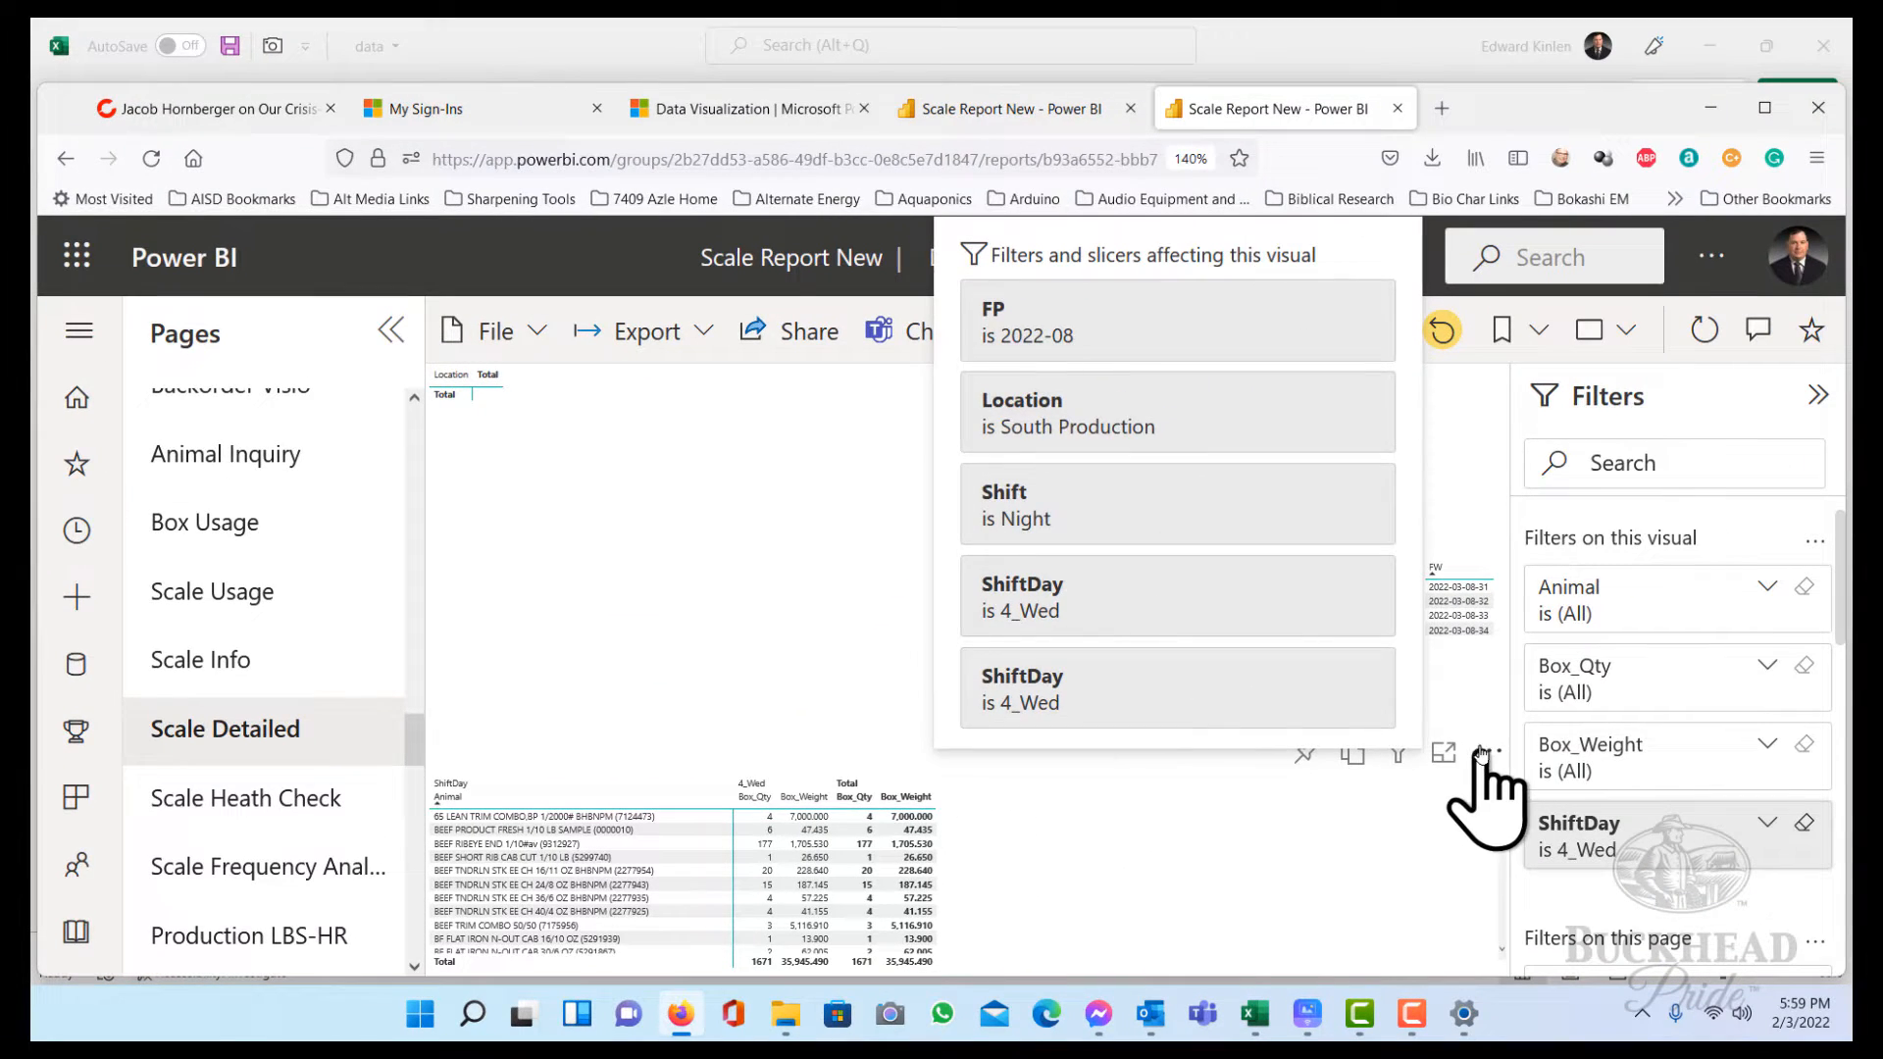
{"action": "left_click", "coordinate": [1479, 753]}
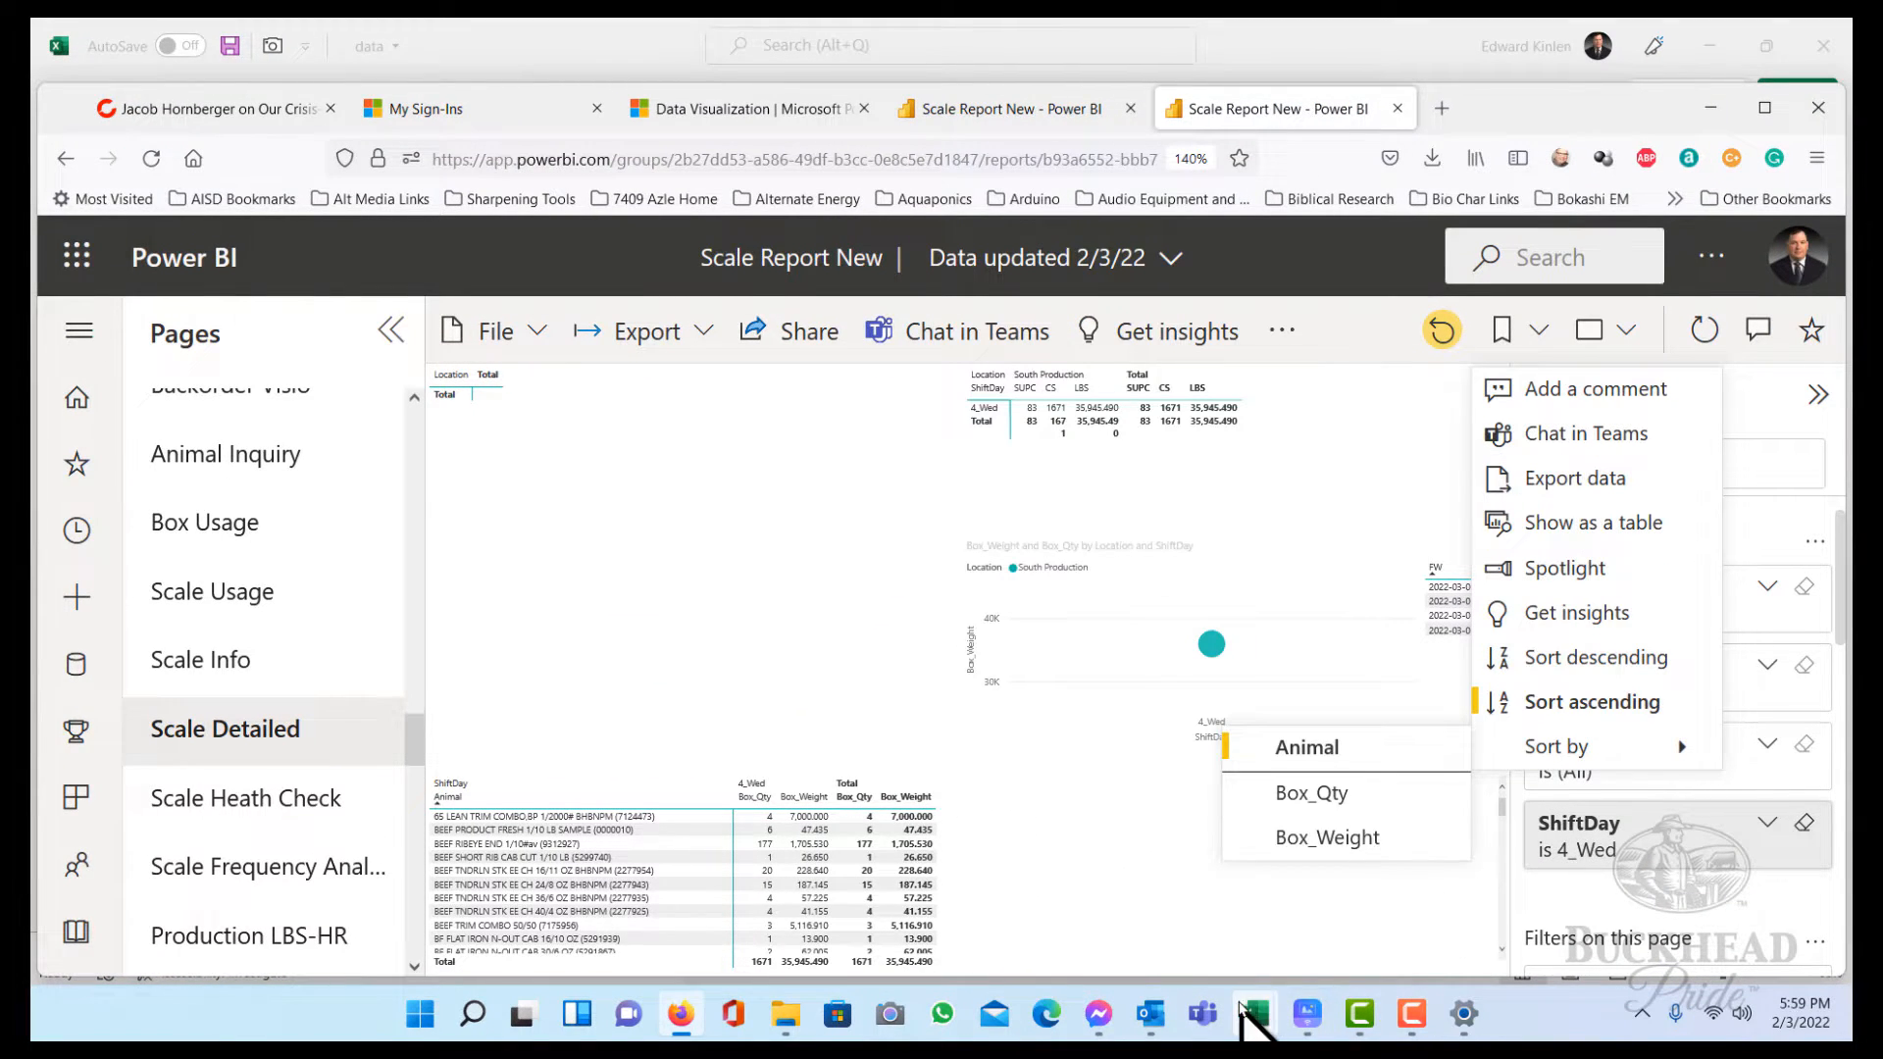
Switch to the data workbook in Excel and view the 2222 PowerBI Data sheet and the night shift scale report photo.
{"action": "mouse_move", "coordinate": [1257, 1015]}
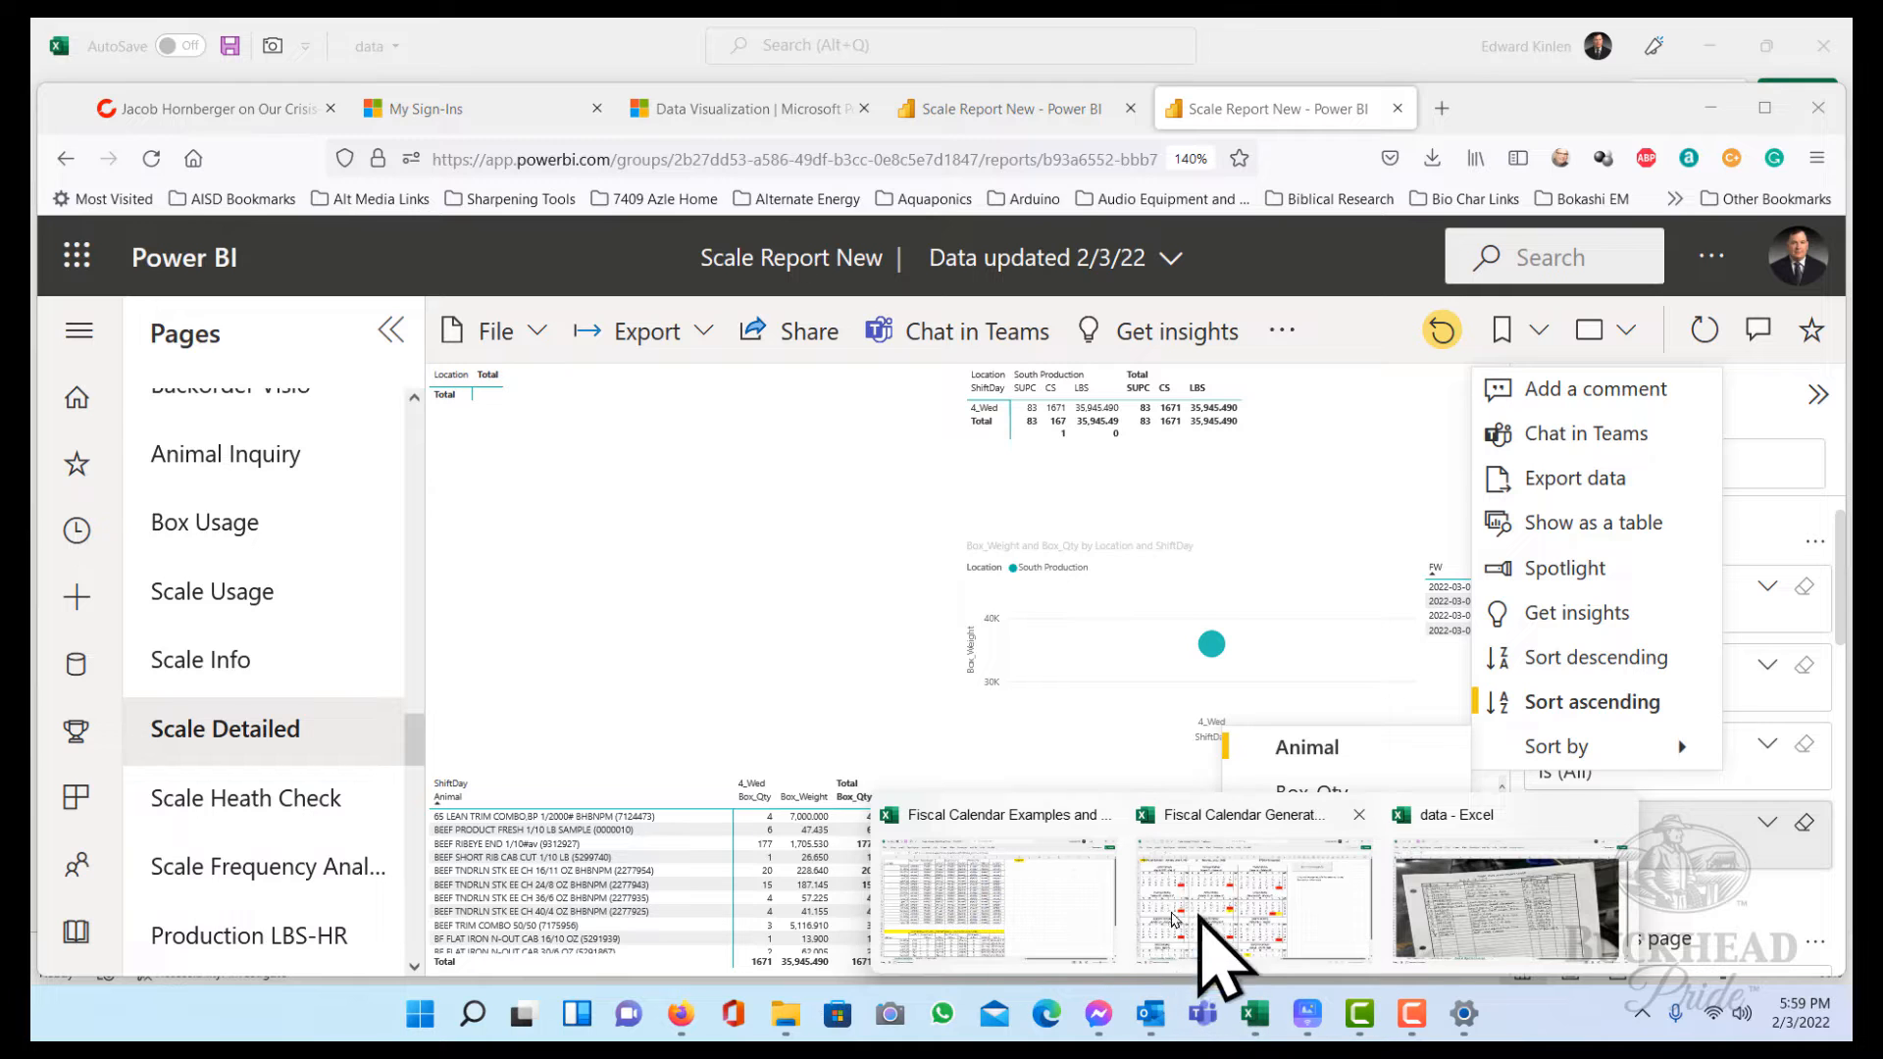
{"action": "left_click", "coordinate": [1587, 953]}
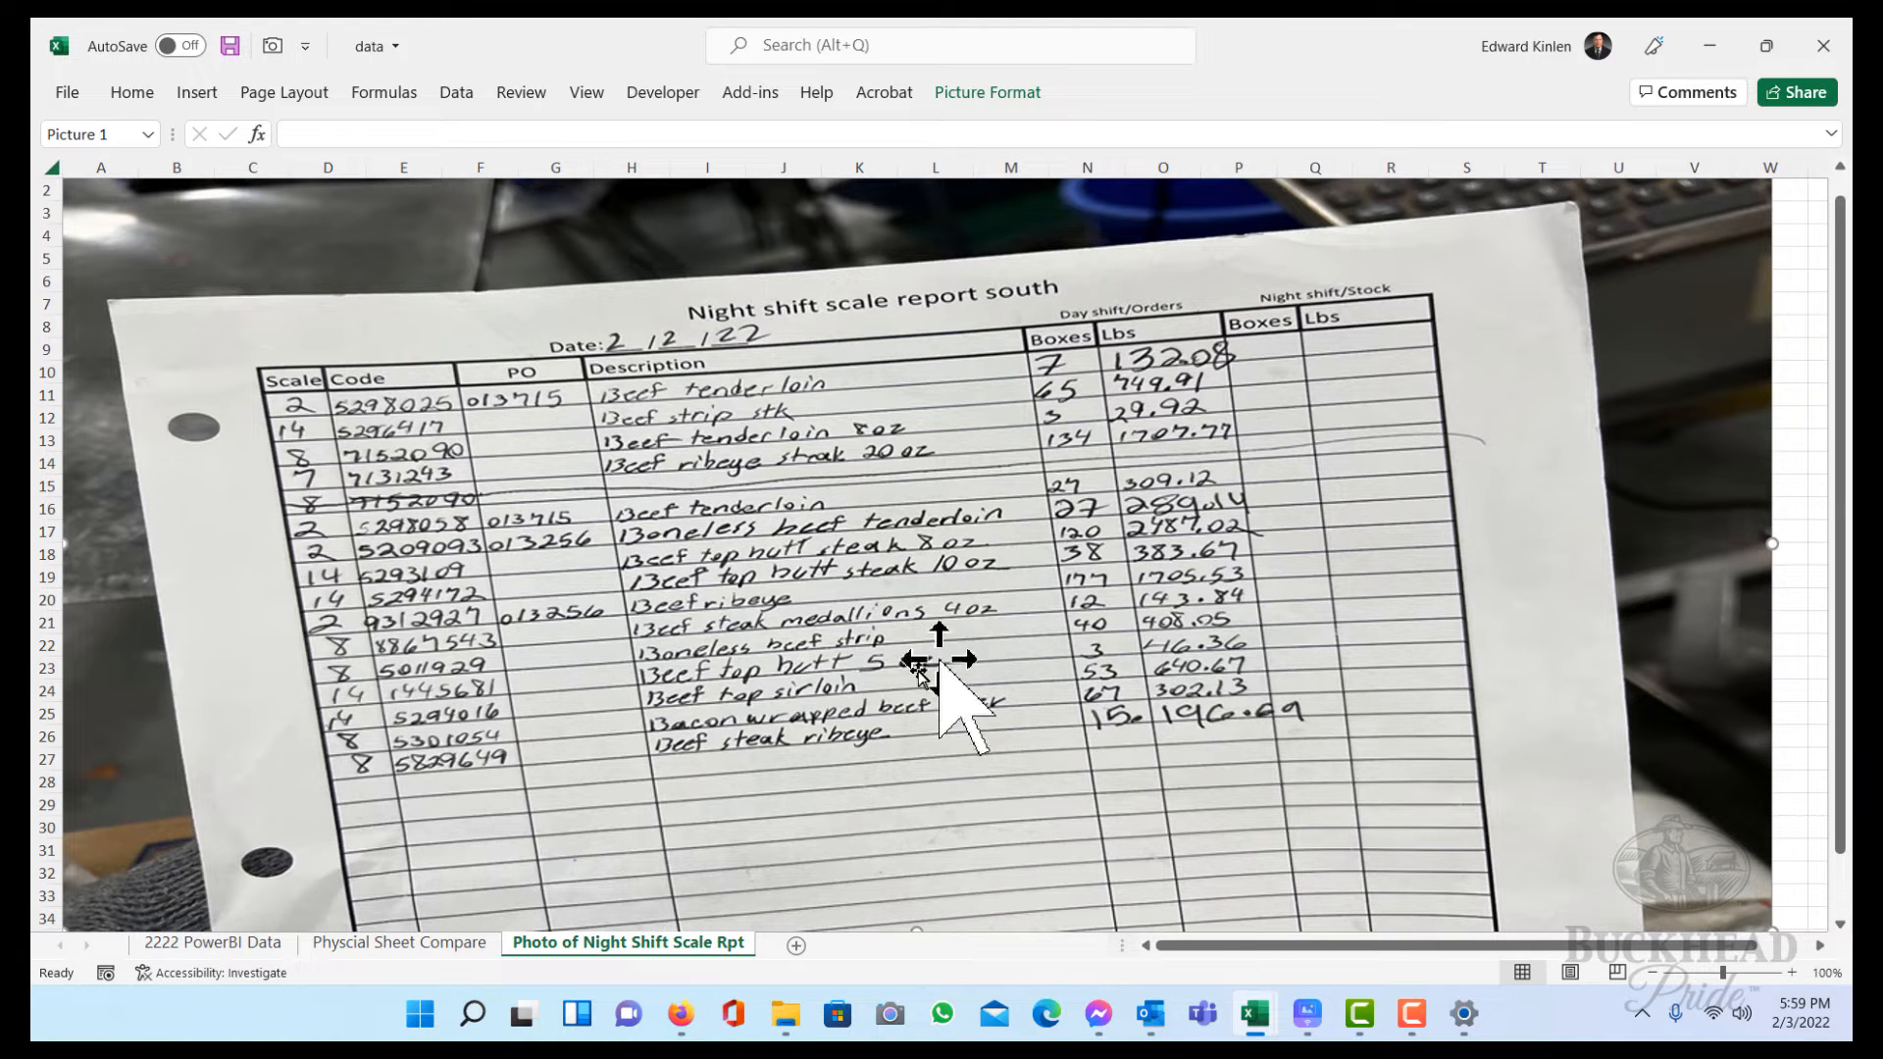
{"action": "left_click", "coordinate": [238, 948]}
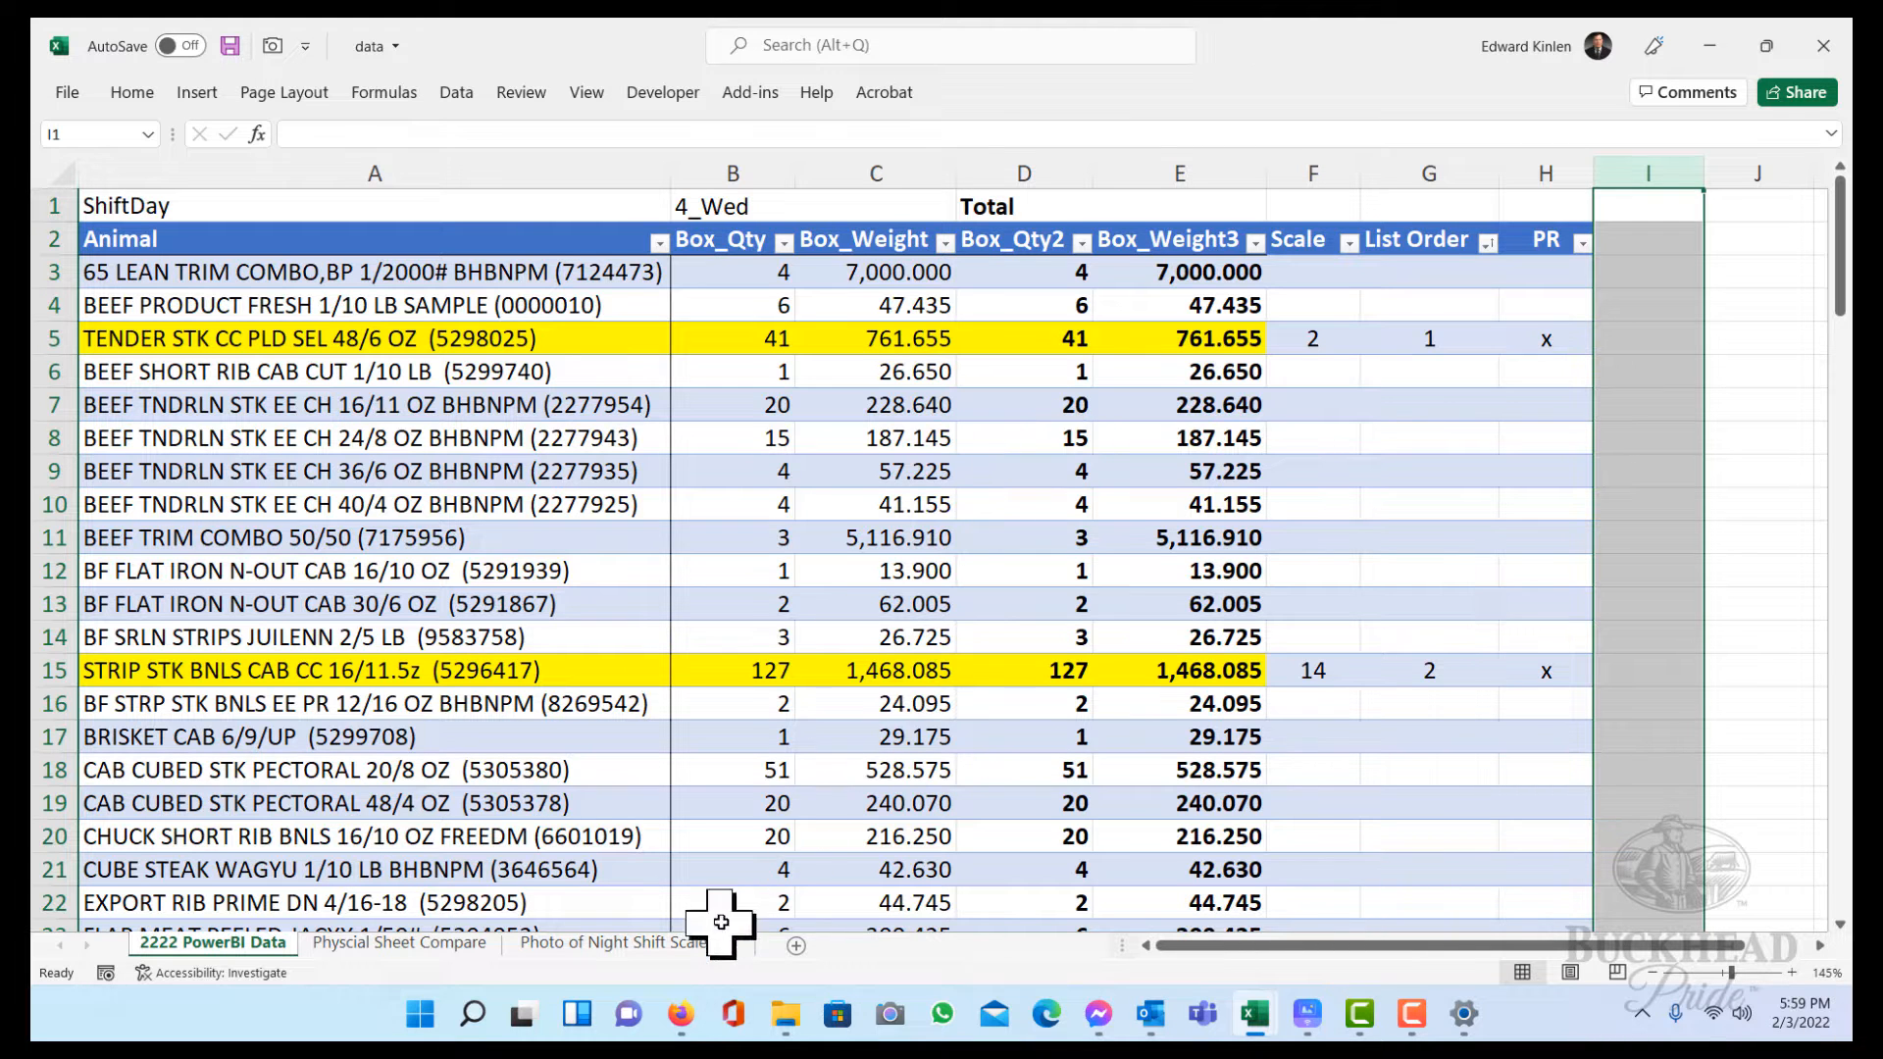
{"action": "left_click", "coordinate": [691, 944]}
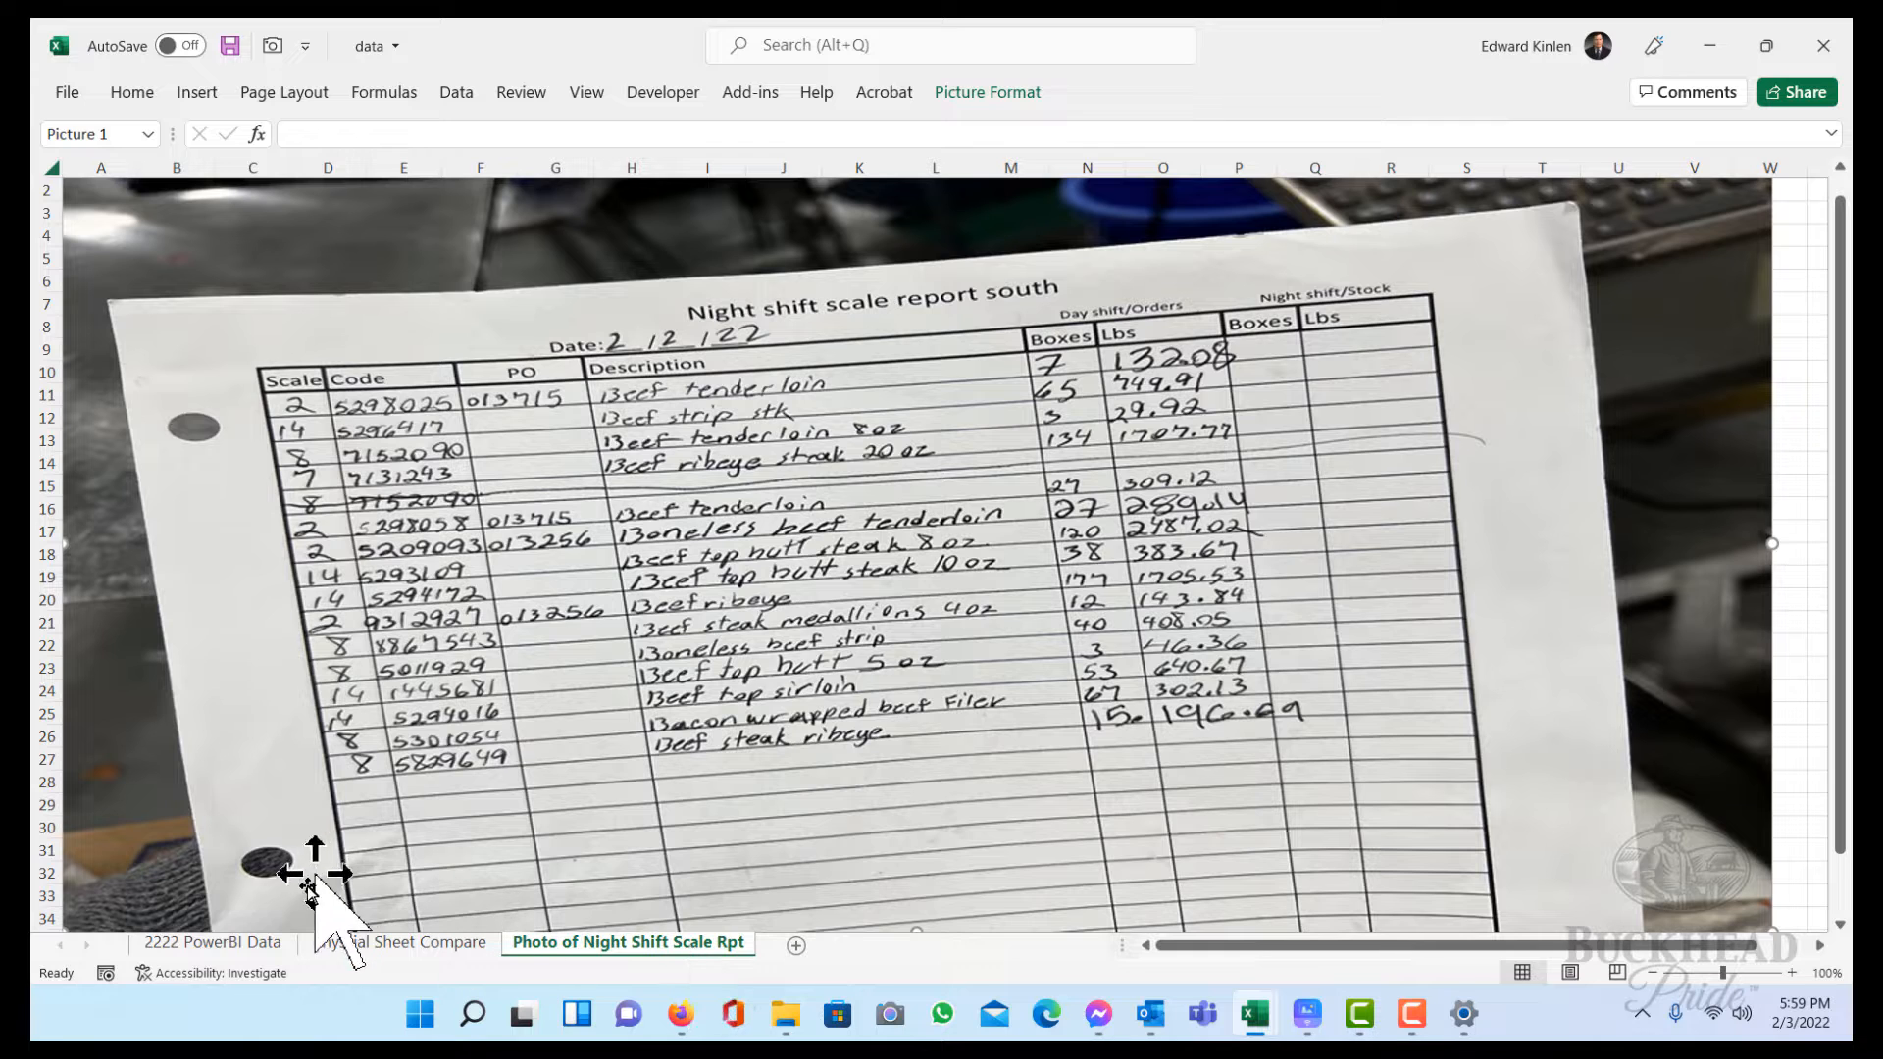
Look through the yellow-highlighted product rows on the 2222 PowerBI Data sheet.
{"action": "left_click", "coordinate": [266, 945]}
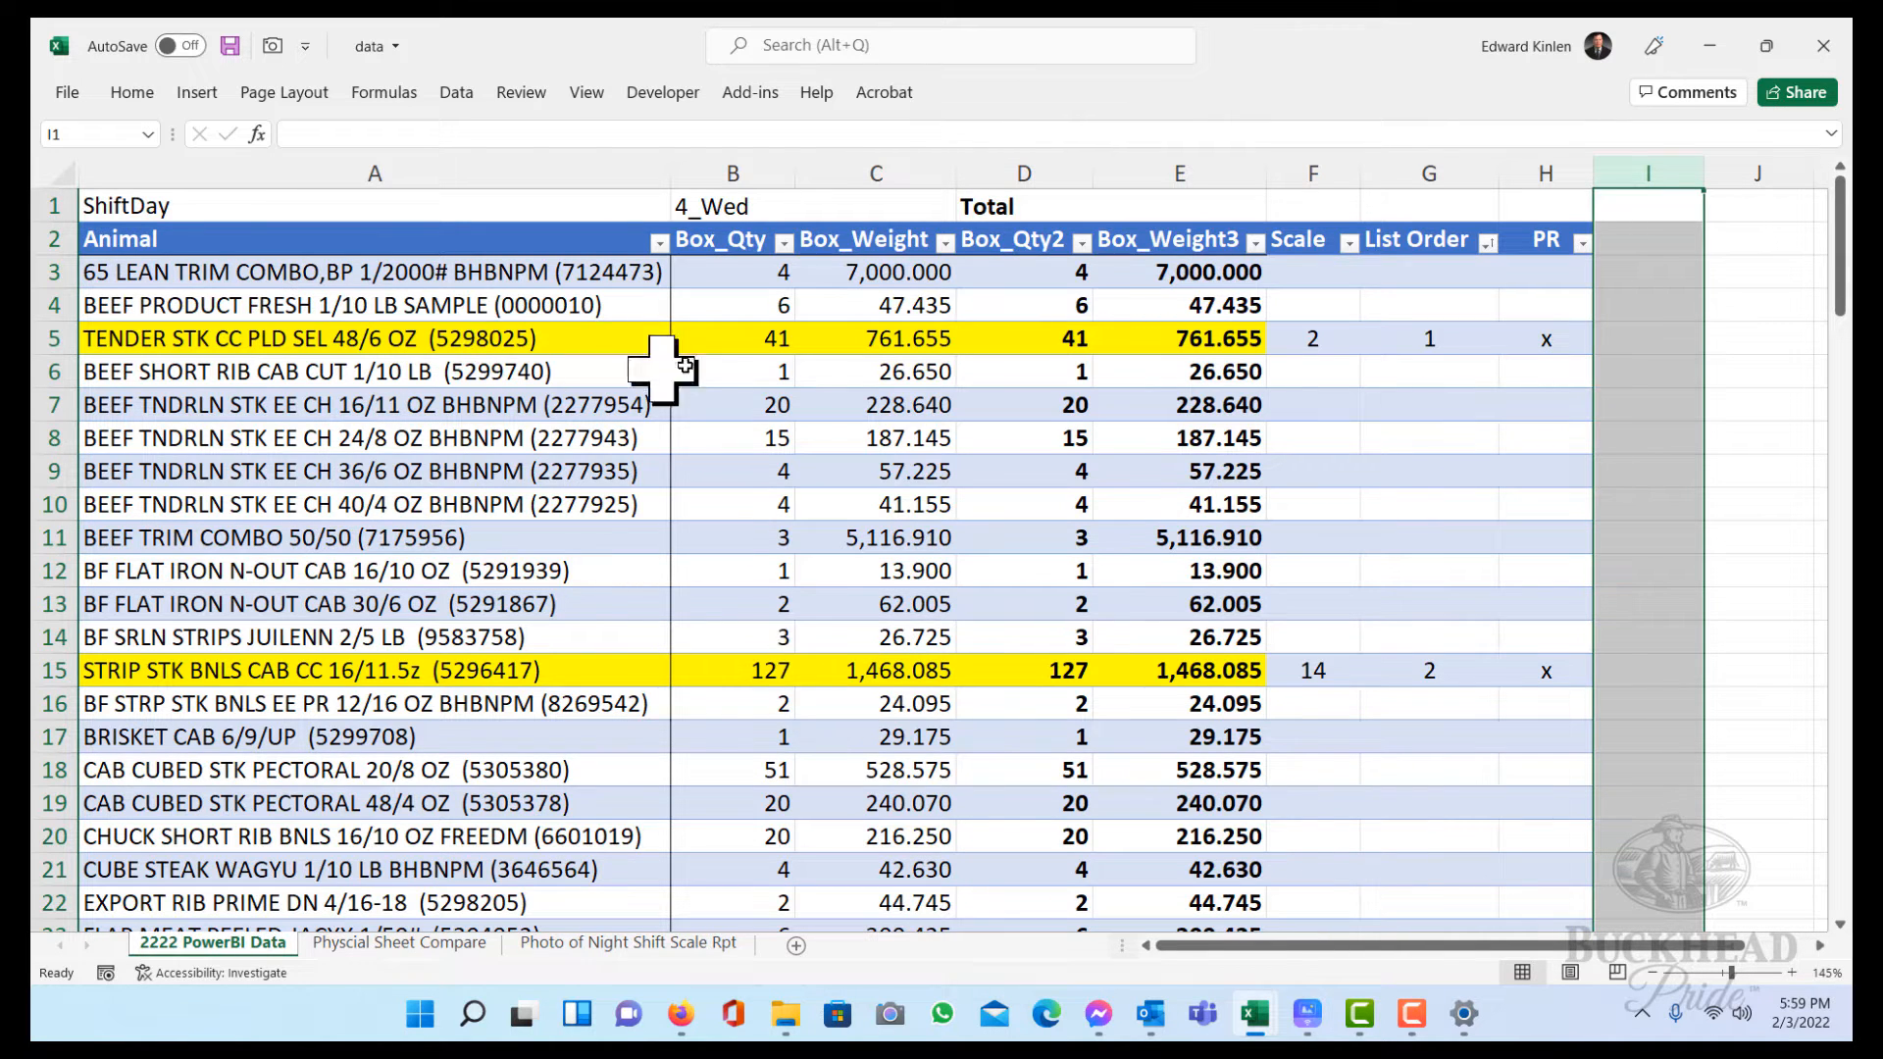
{"action": "scroll", "coordinate": [902, 649], "scroll_direction": "down", "scroll_amount": 18}
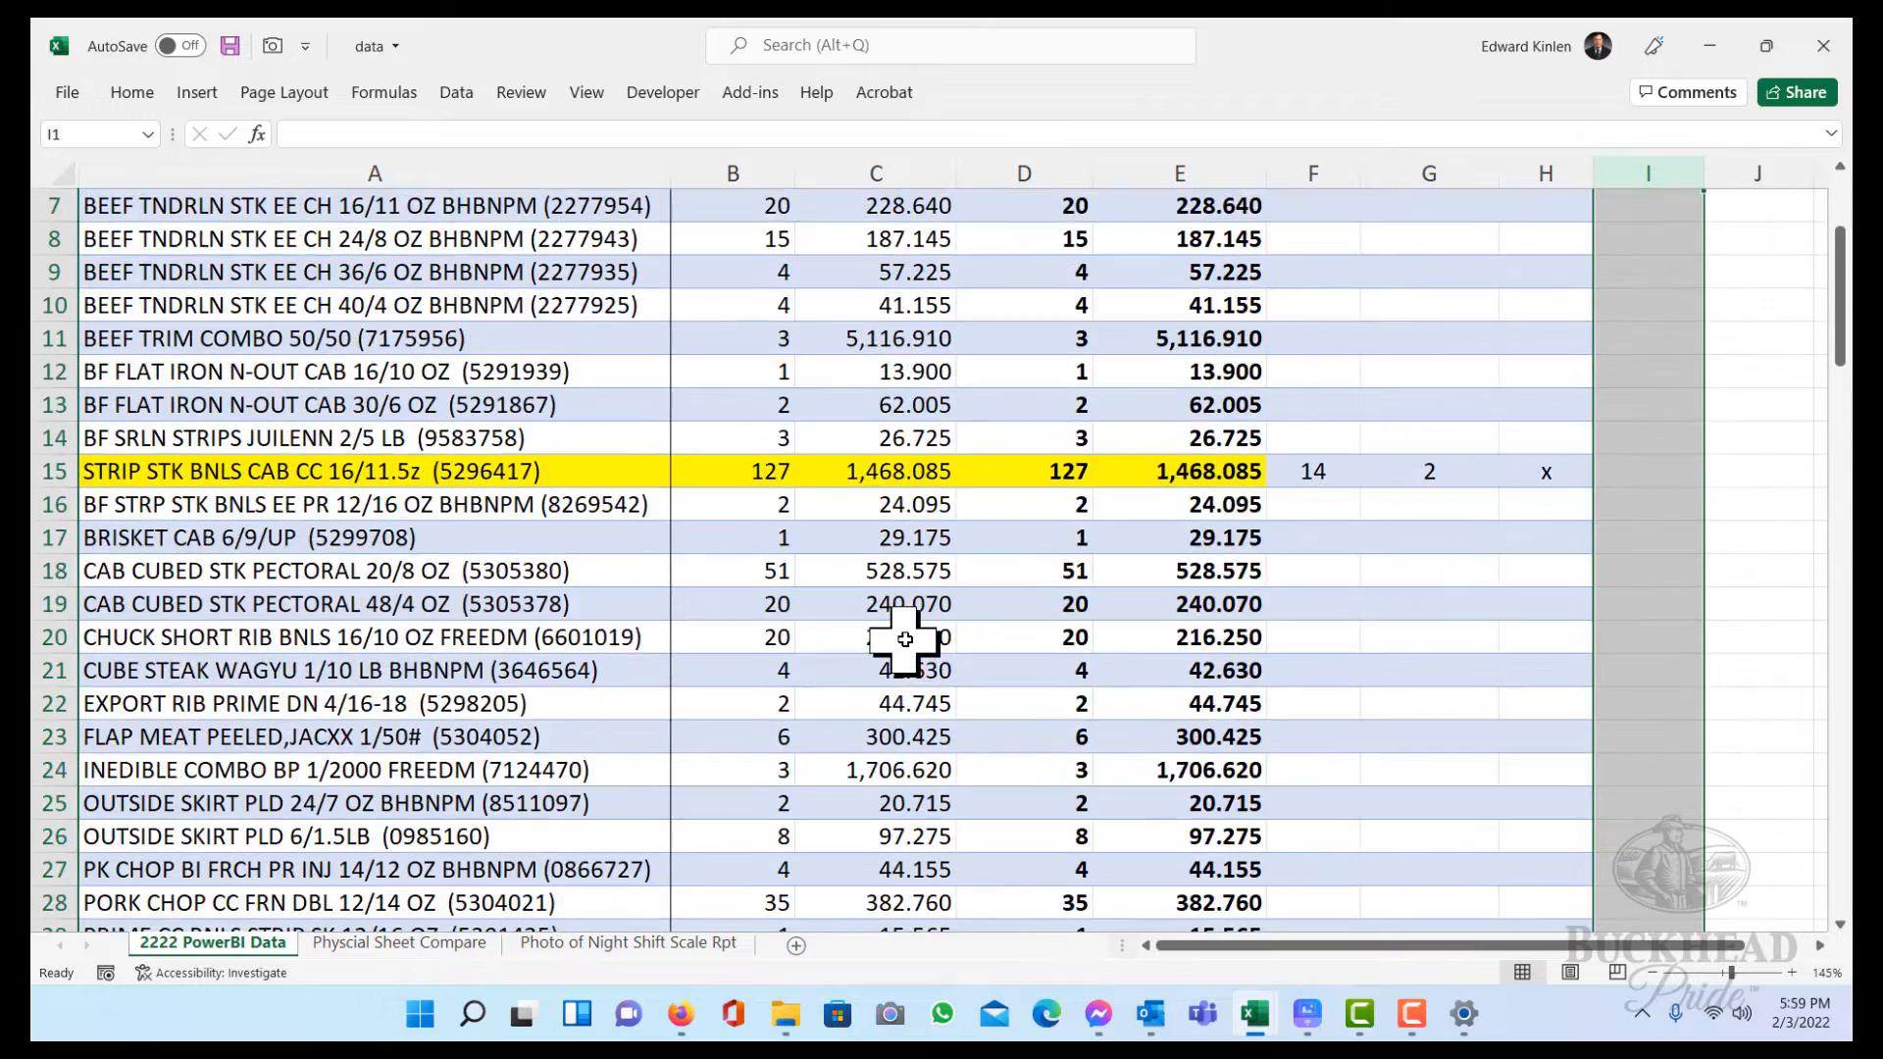
{"action": "scroll", "coordinate": [904, 636], "scroll_direction": "down", "scroll_amount": 5}
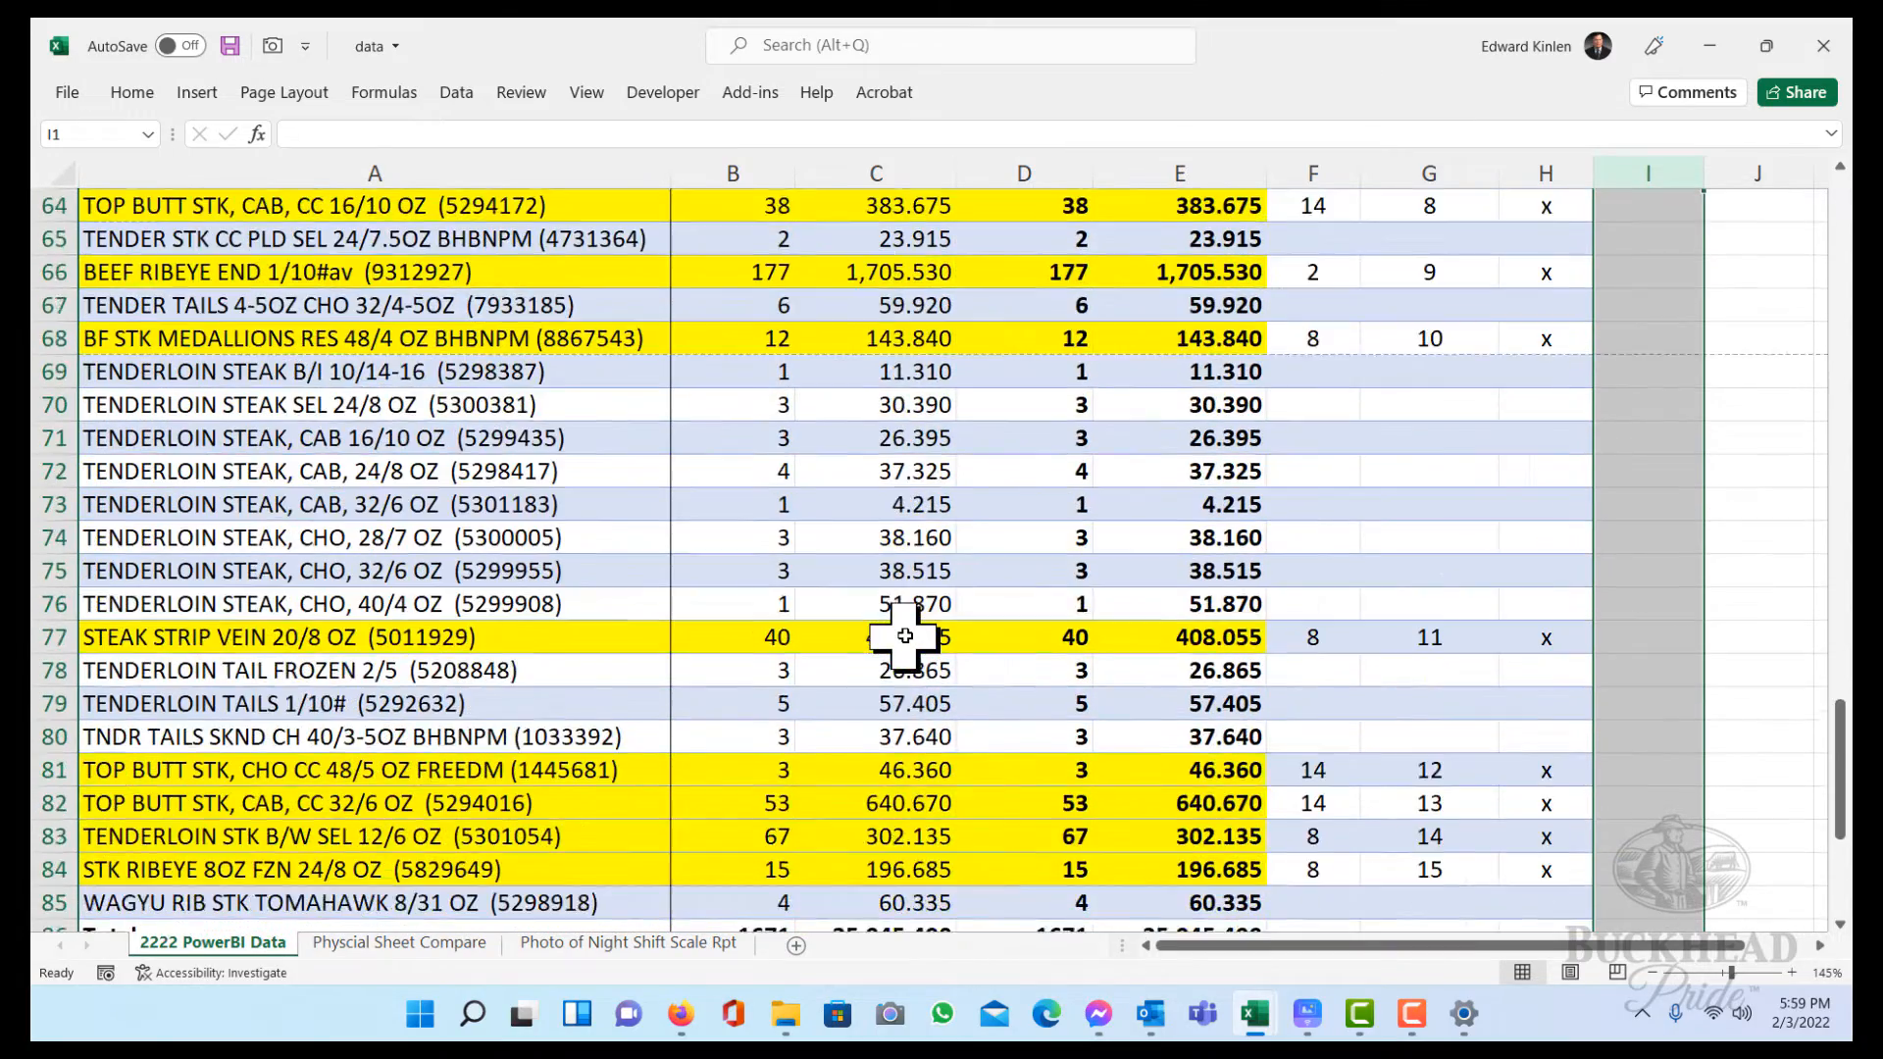
Compare the Physcial Sheet Compare table with the handwritten entries on the Photo of Night Shift Scale Rpt sheet.
{"action": "left_click", "coordinate": [378, 943]}
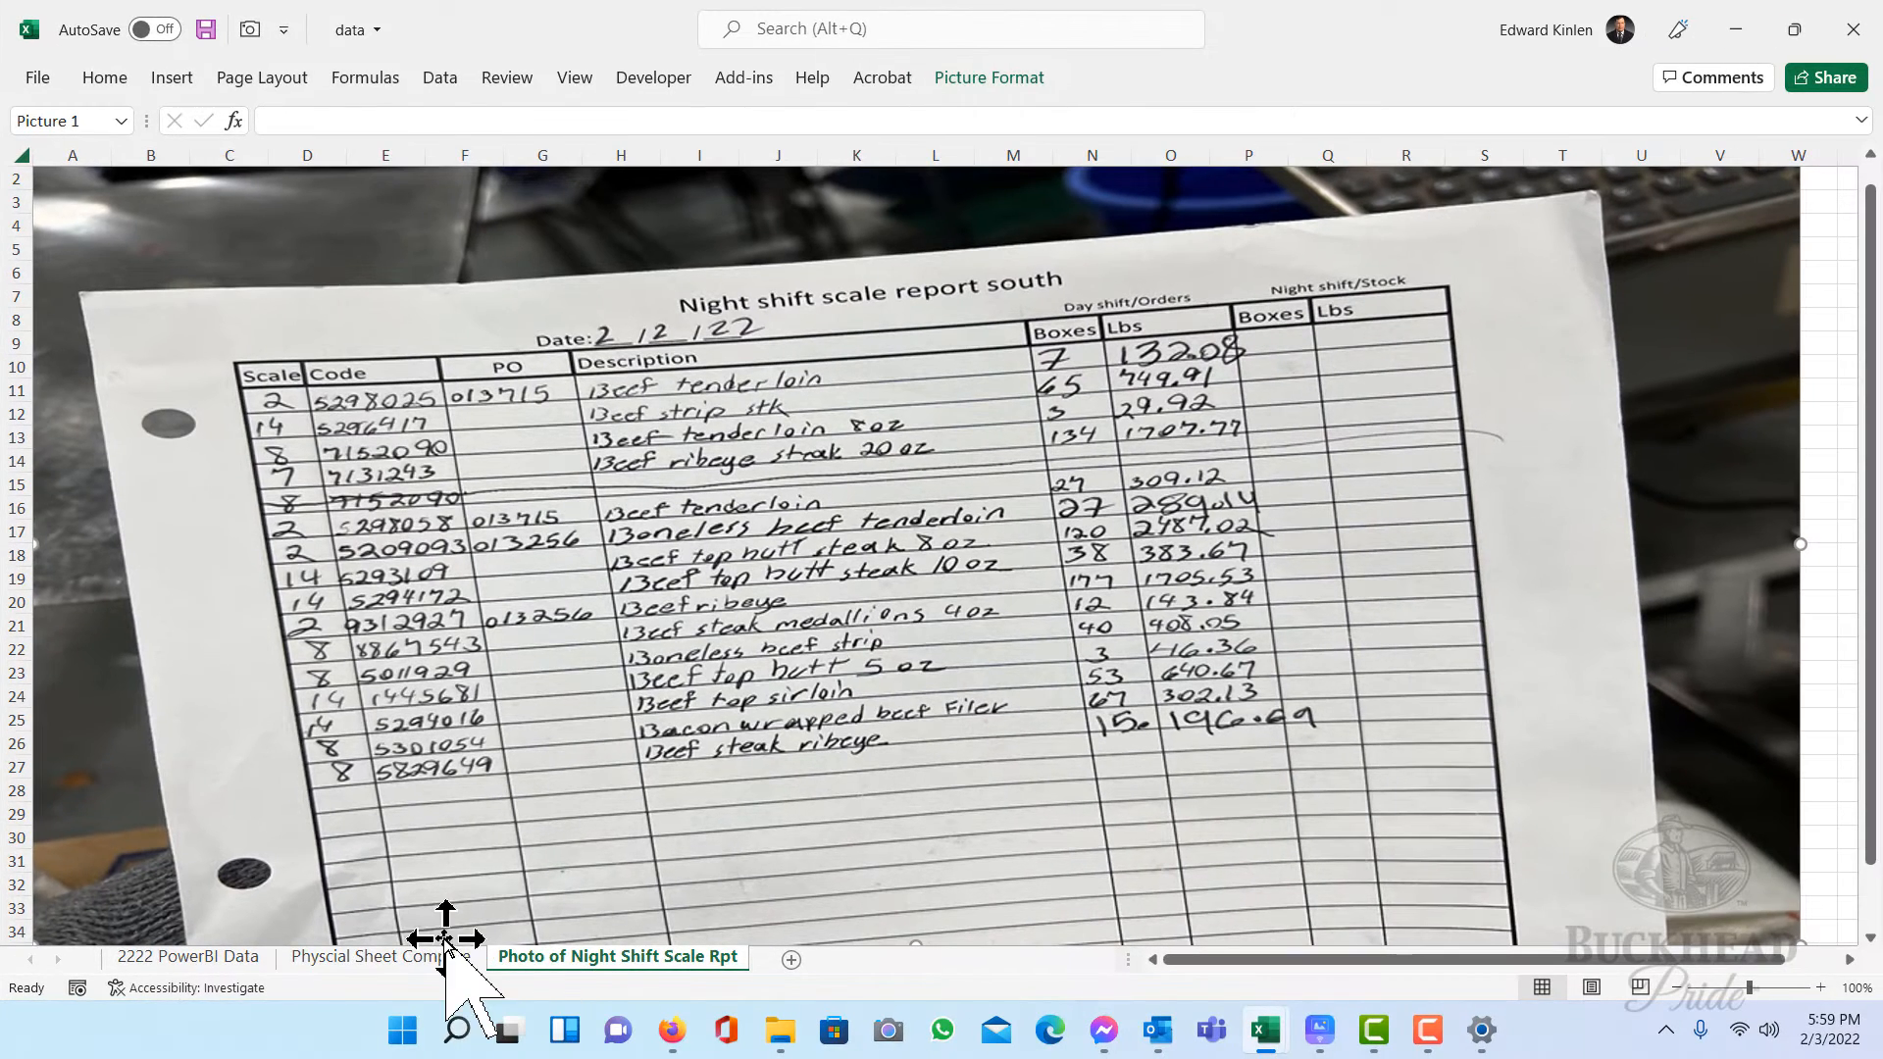
{"action": "left_click", "coordinate": [412, 956]}
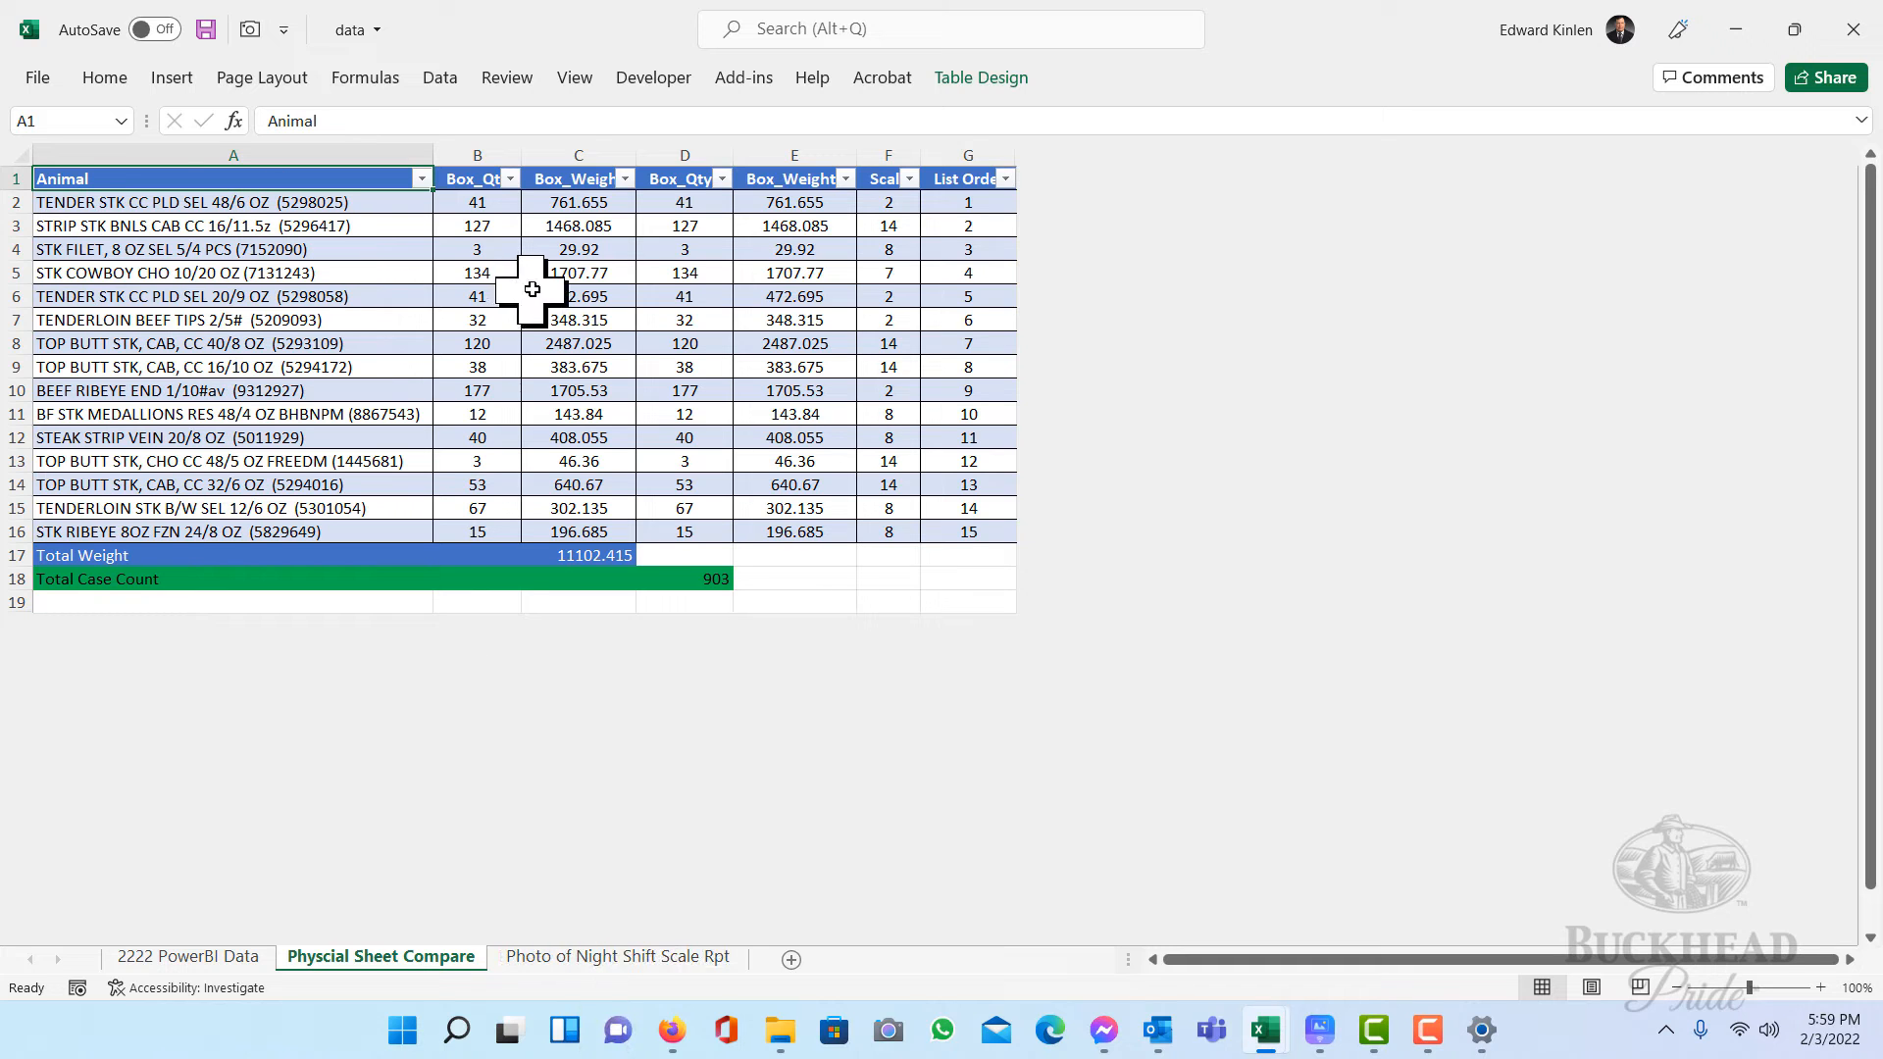
{"action": "left_click", "coordinate": [585, 959]}
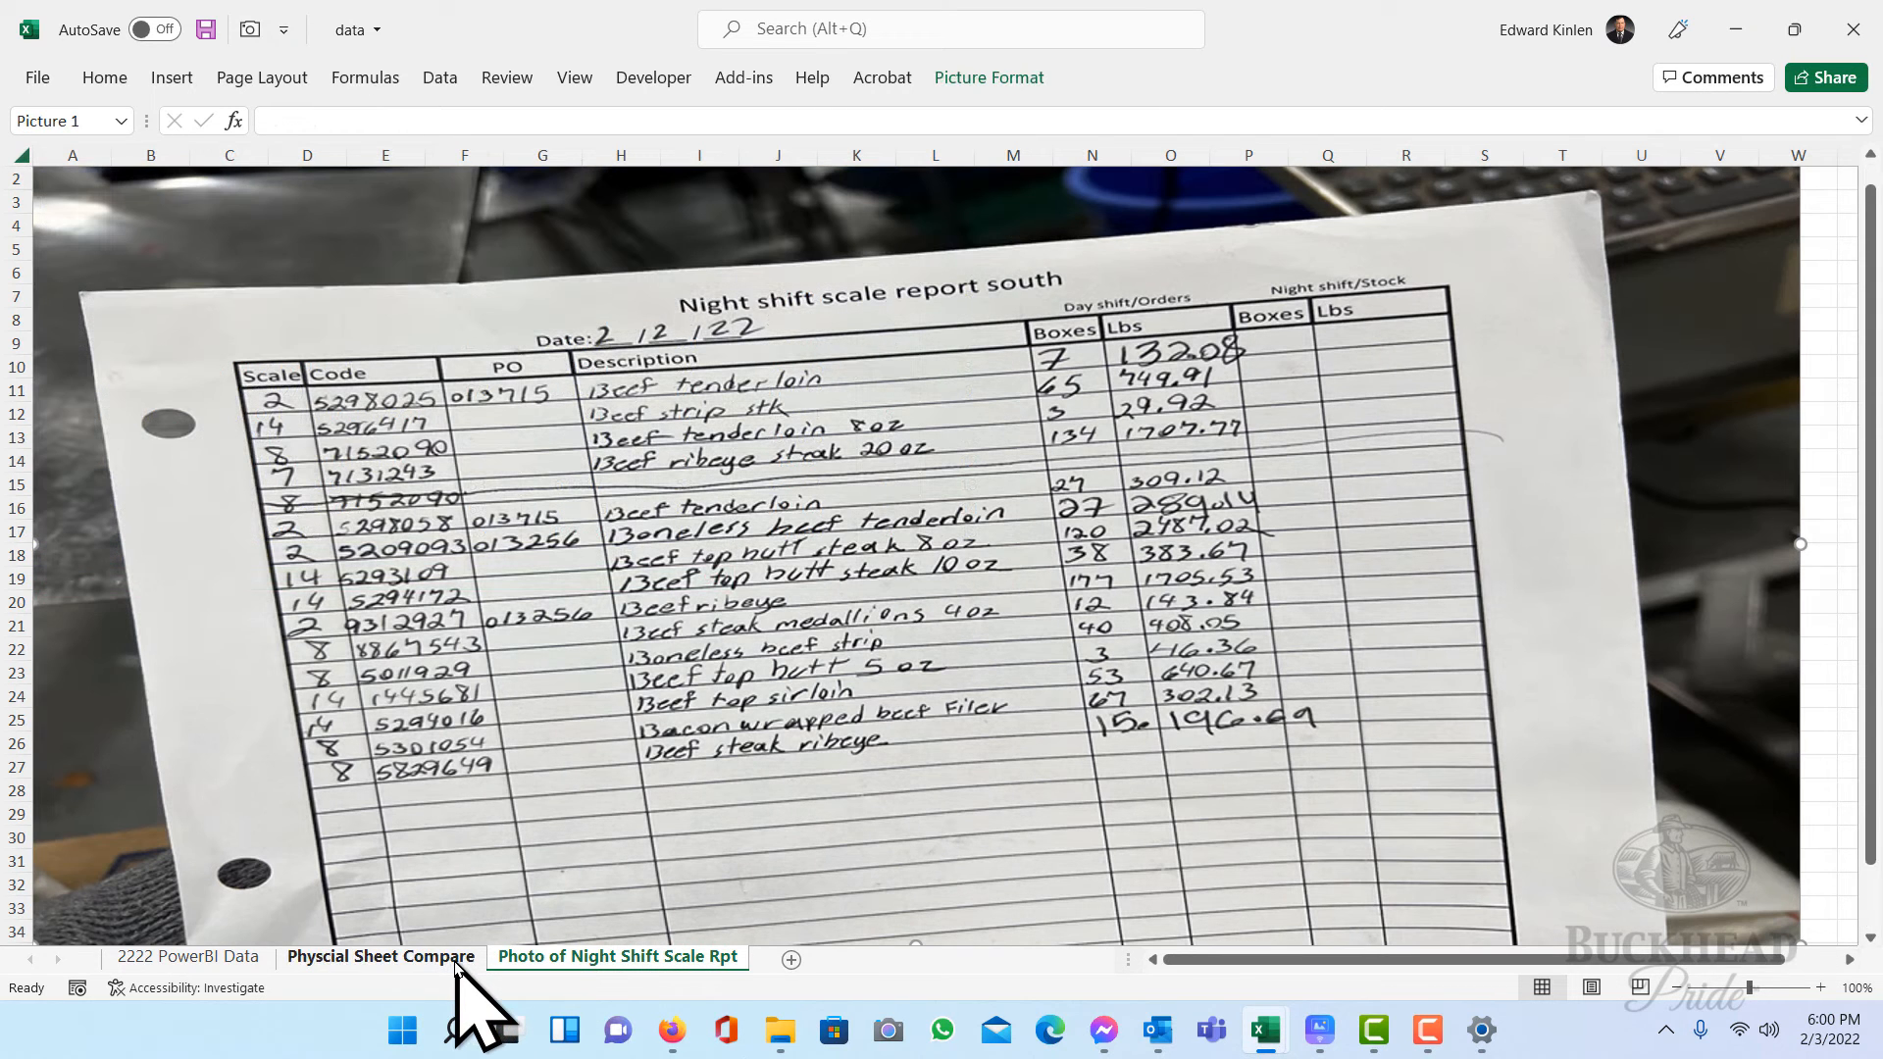
{"action": "left_click", "coordinate": [456, 961]}
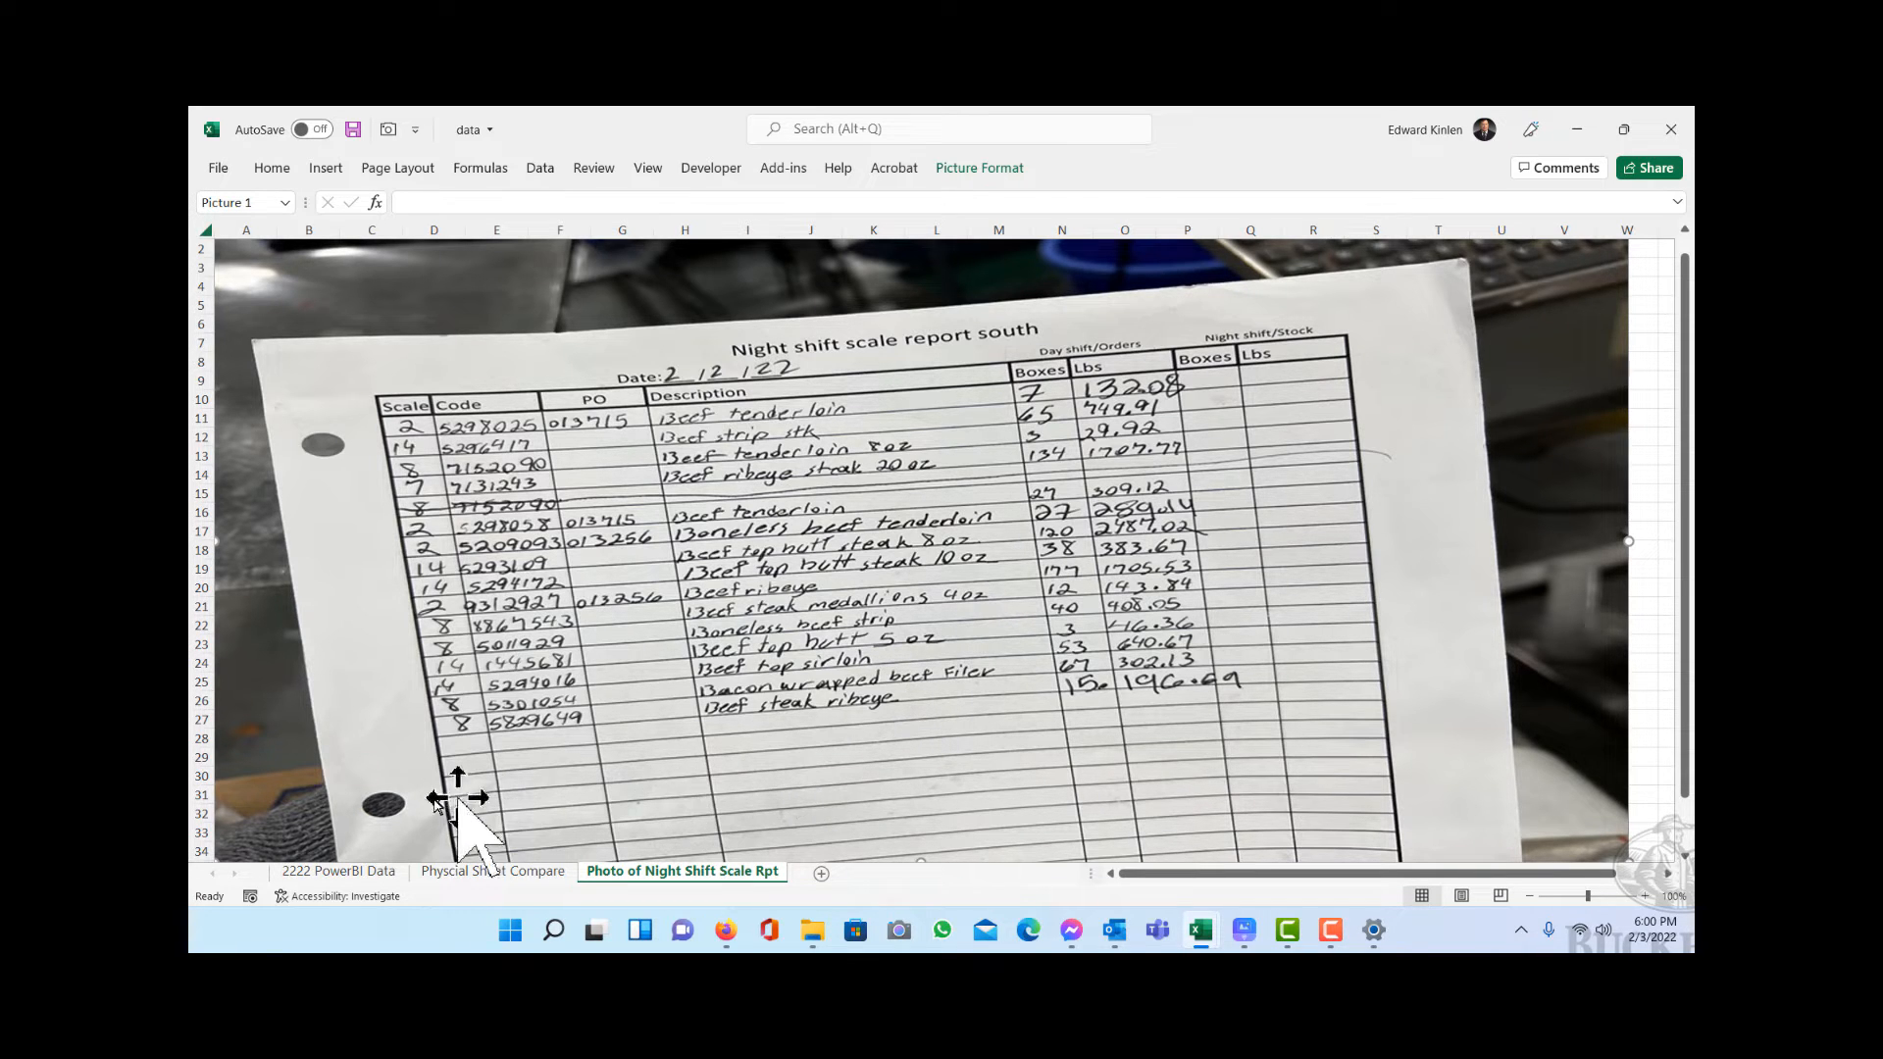
{"action": "left_click", "coordinate": [461, 871]}
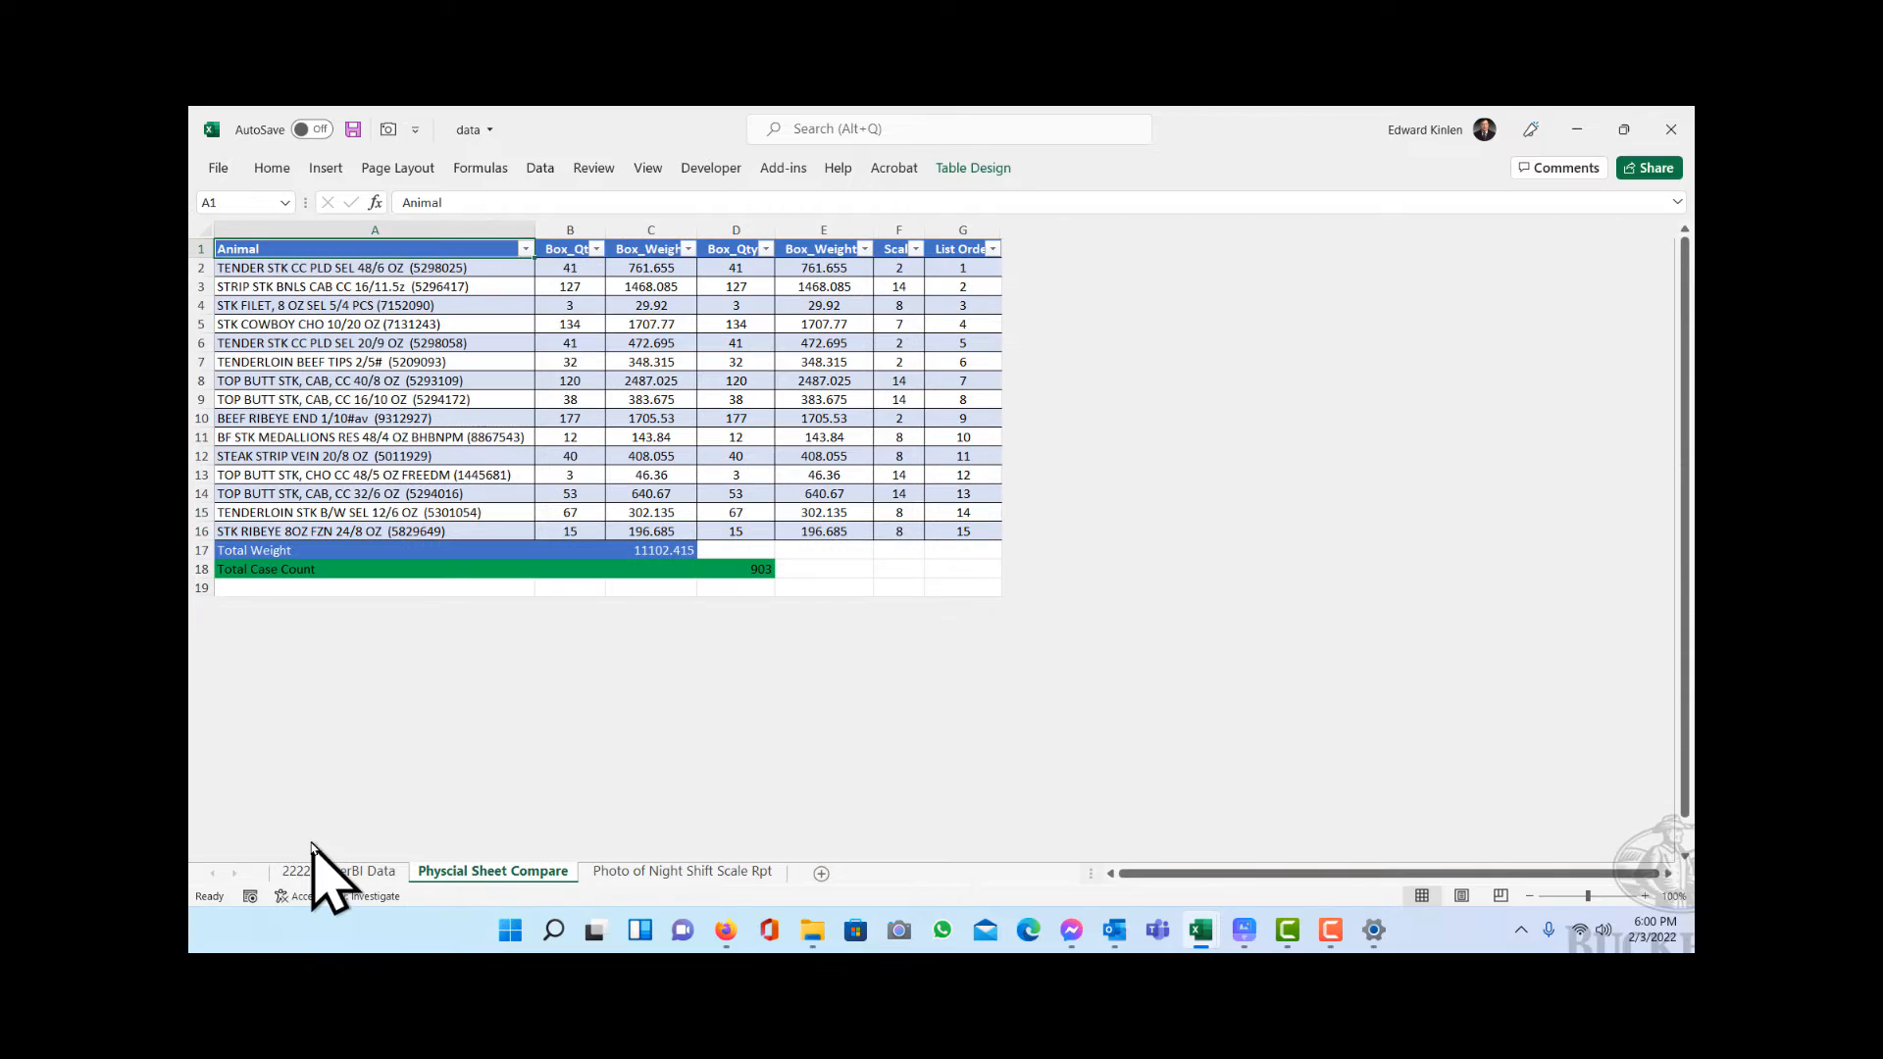
Review the 2222 PowerBI Data sheet from its first row down to the total row, applied filters and figures beneath.
{"action": "left_click", "coordinate": [345, 872]}
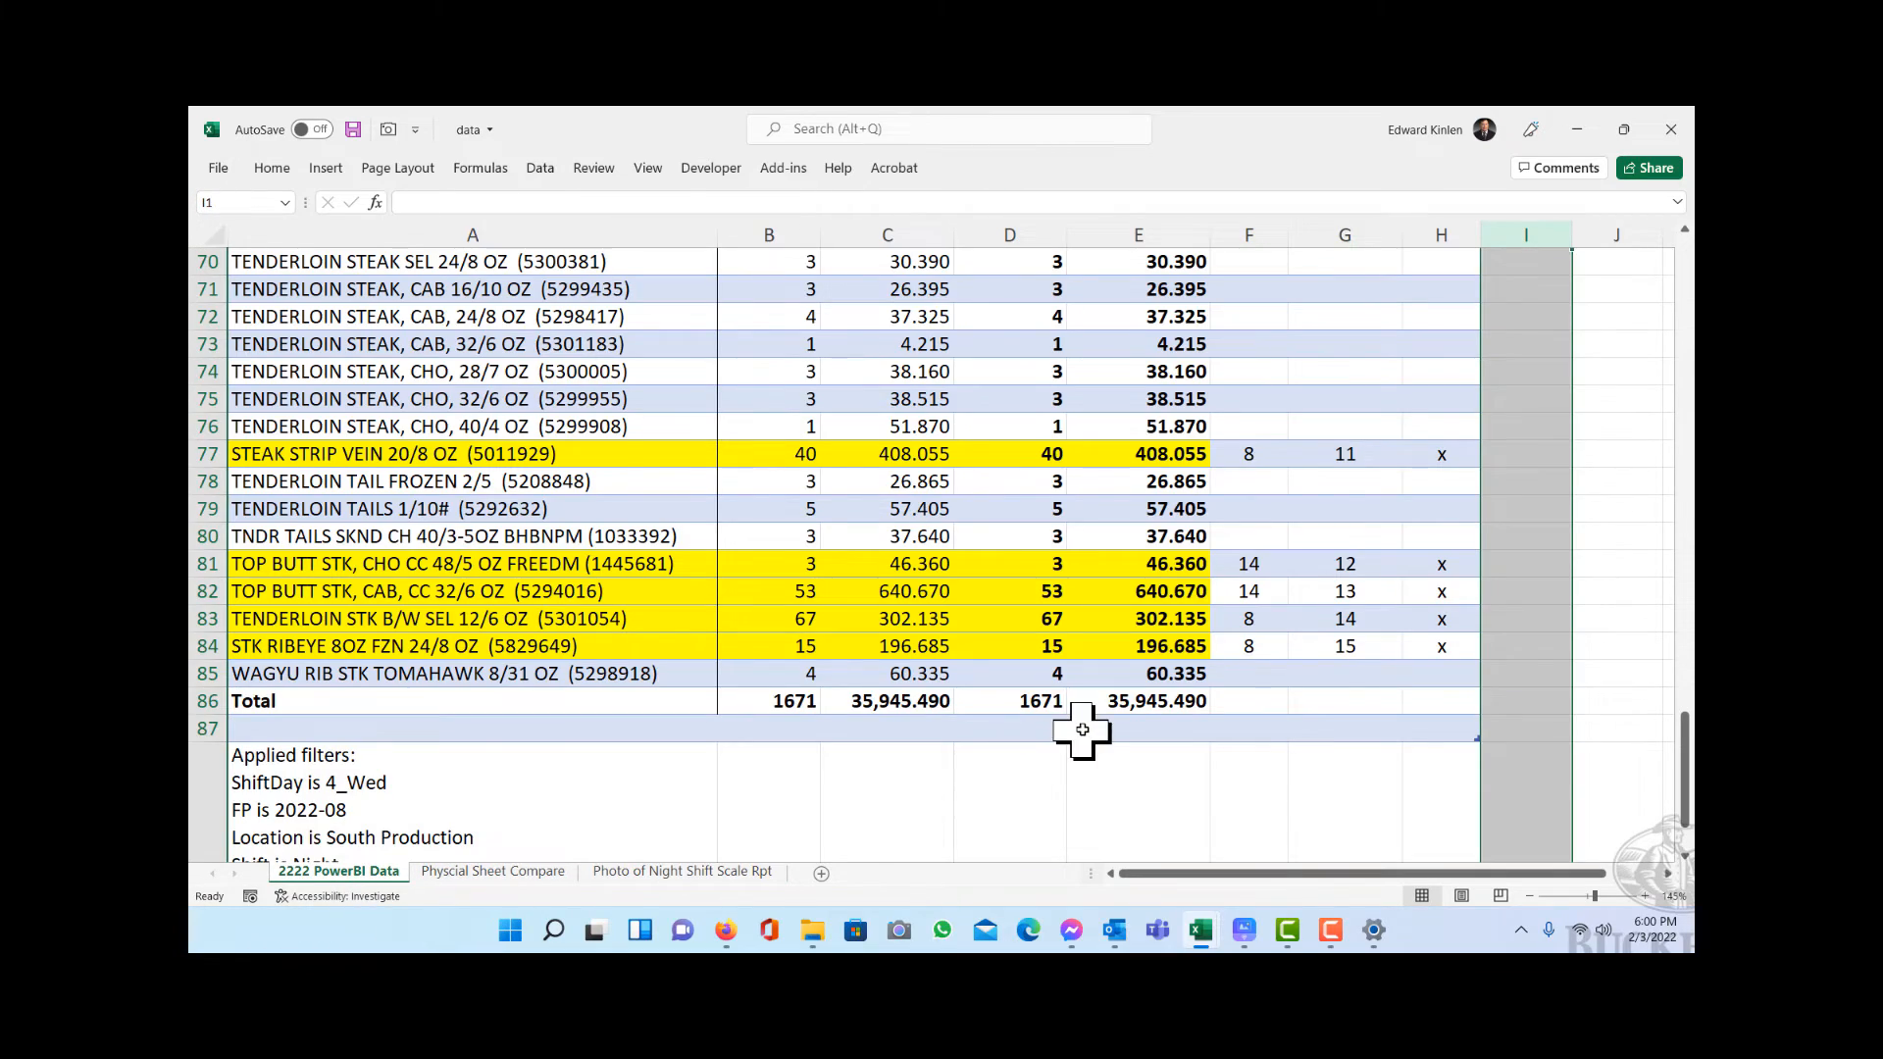
{"action": "scroll", "coordinate": [1083, 730], "scroll_direction": "up", "scroll_amount": 20}
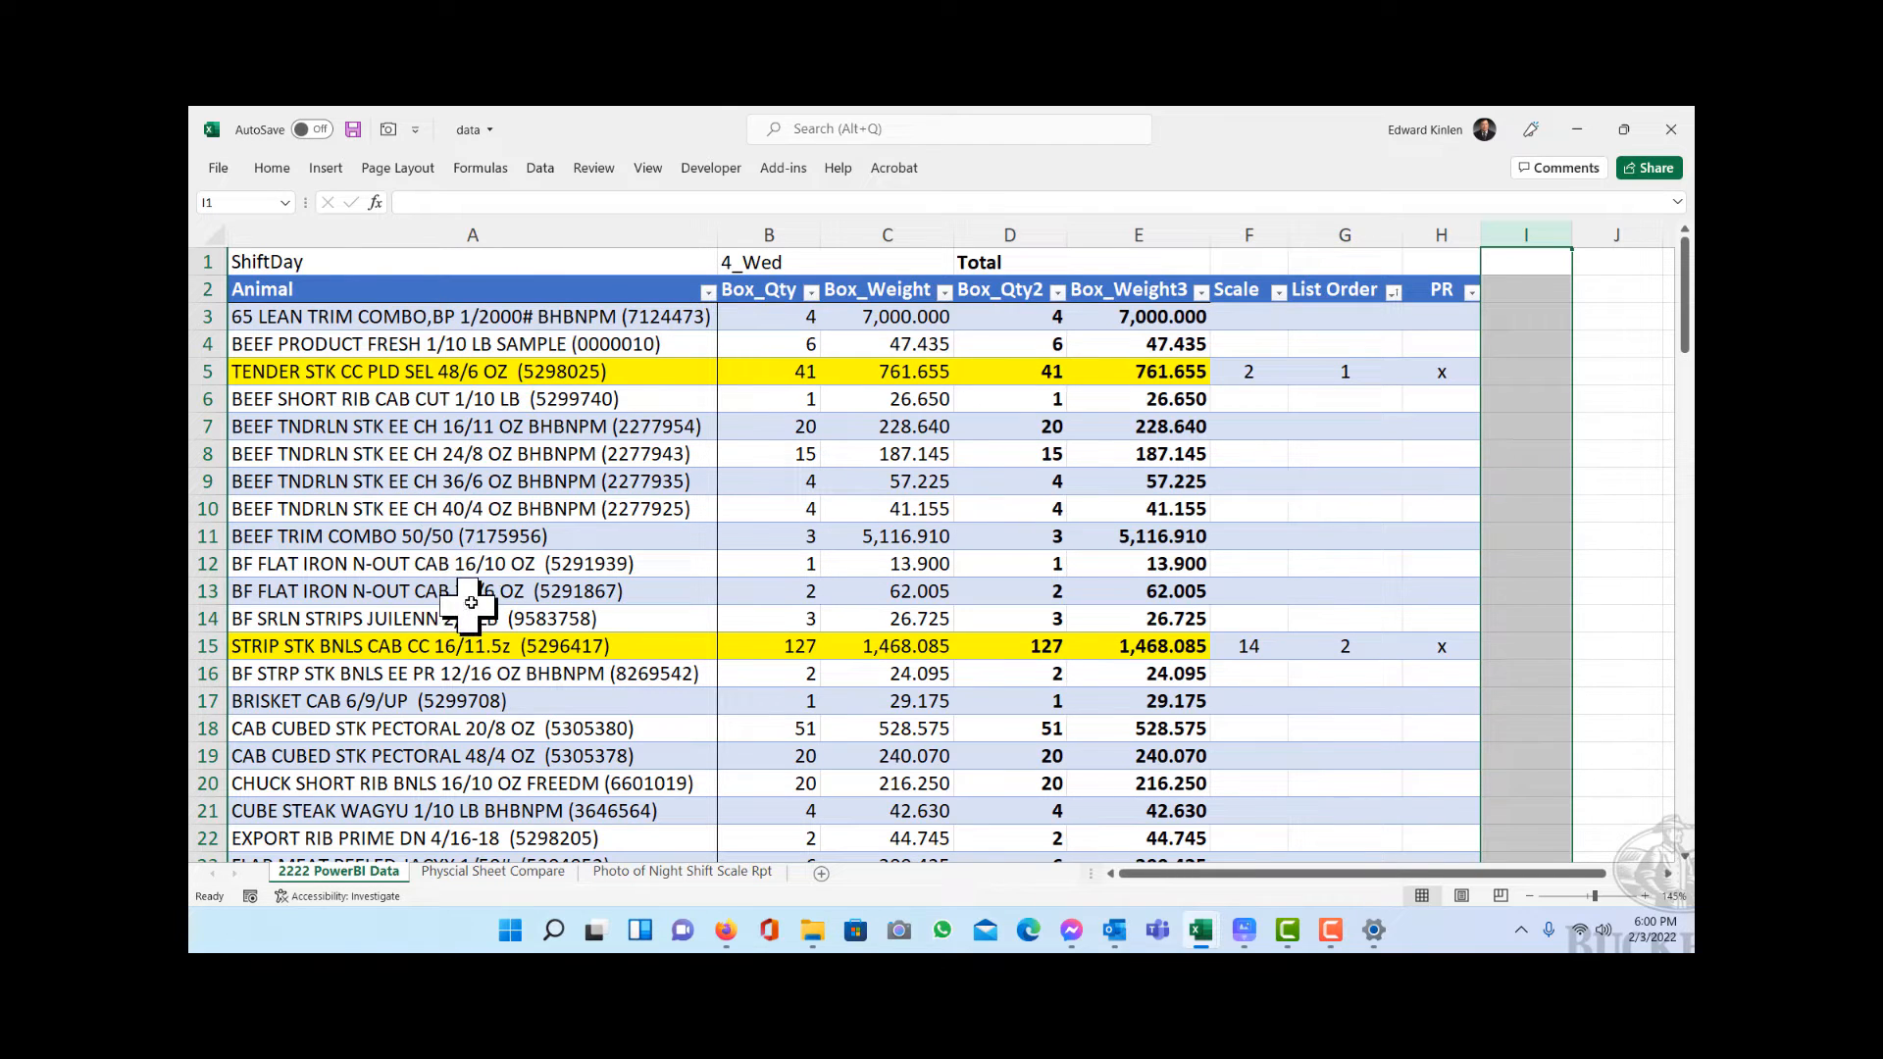
{"action": "scroll", "coordinate": [910, 791], "scroll_direction": "down", "scroll_amount": 7}
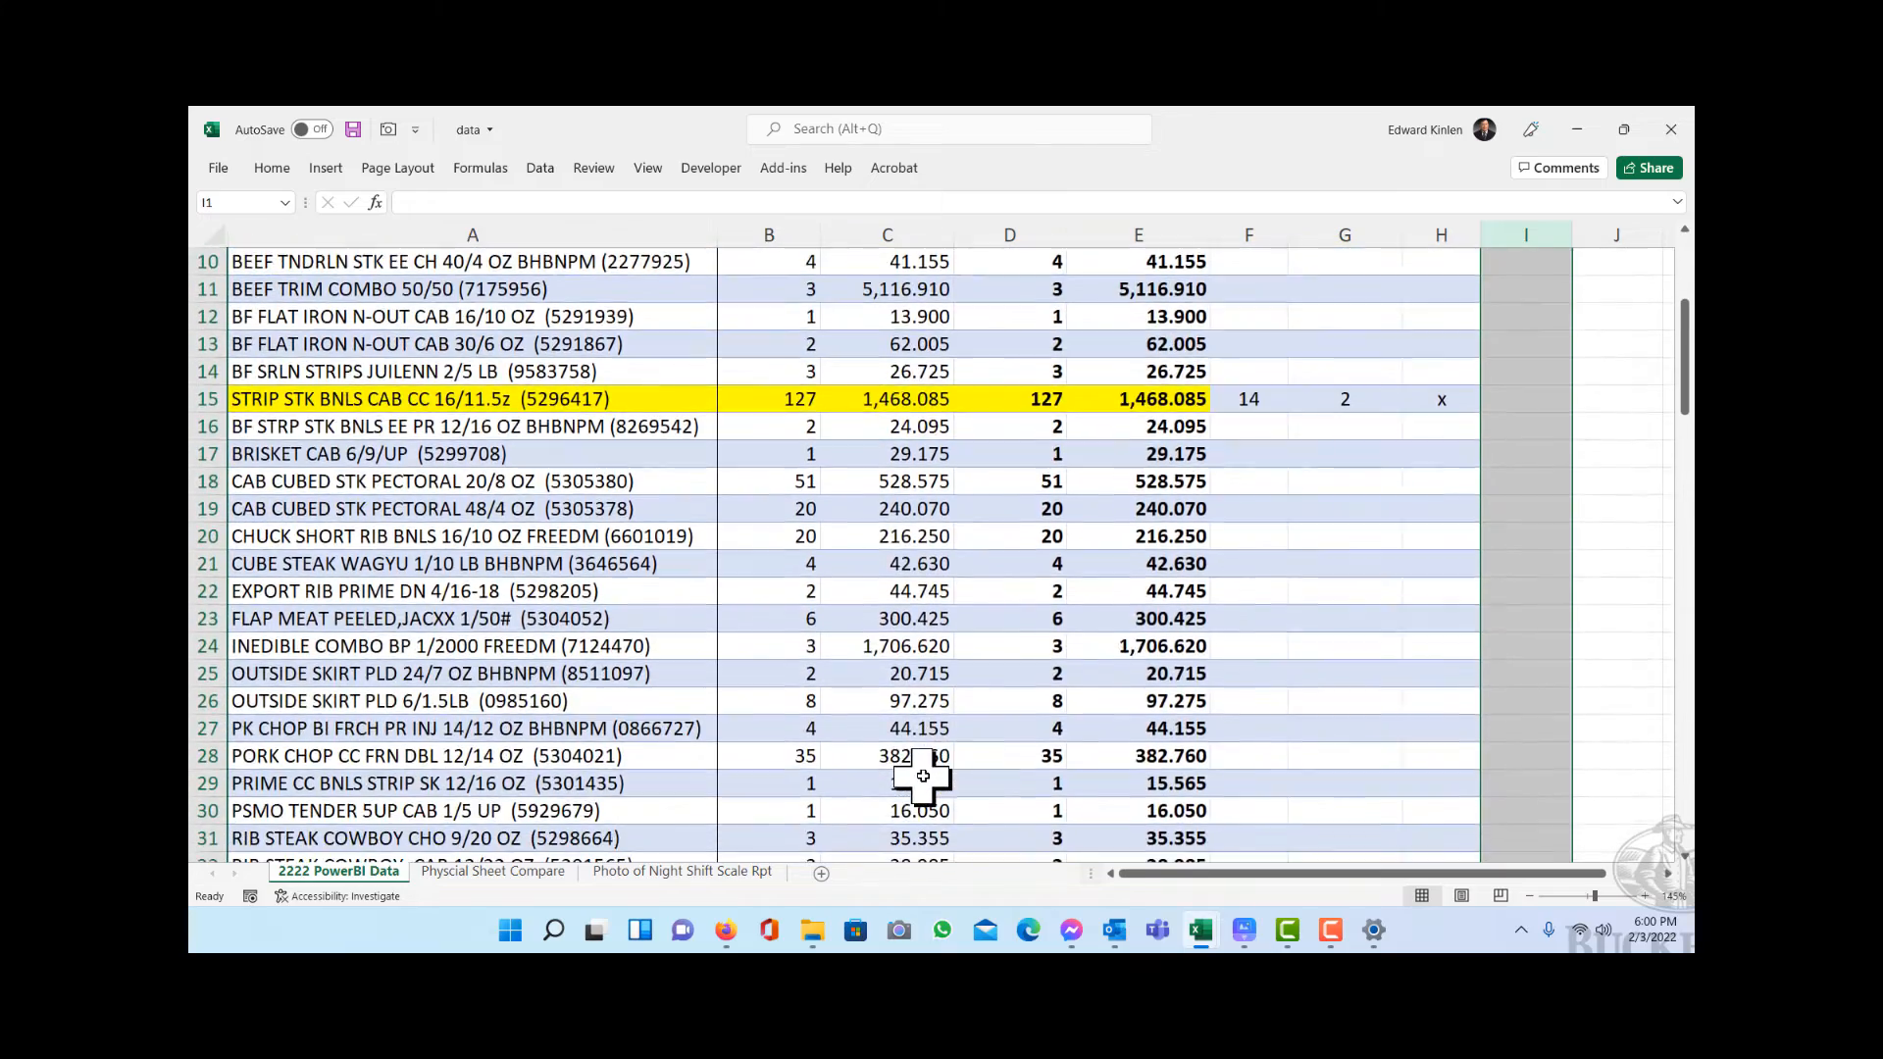
{"action": "scroll", "coordinate": [923, 776], "scroll_direction": "down", "scroll_amount": 1}
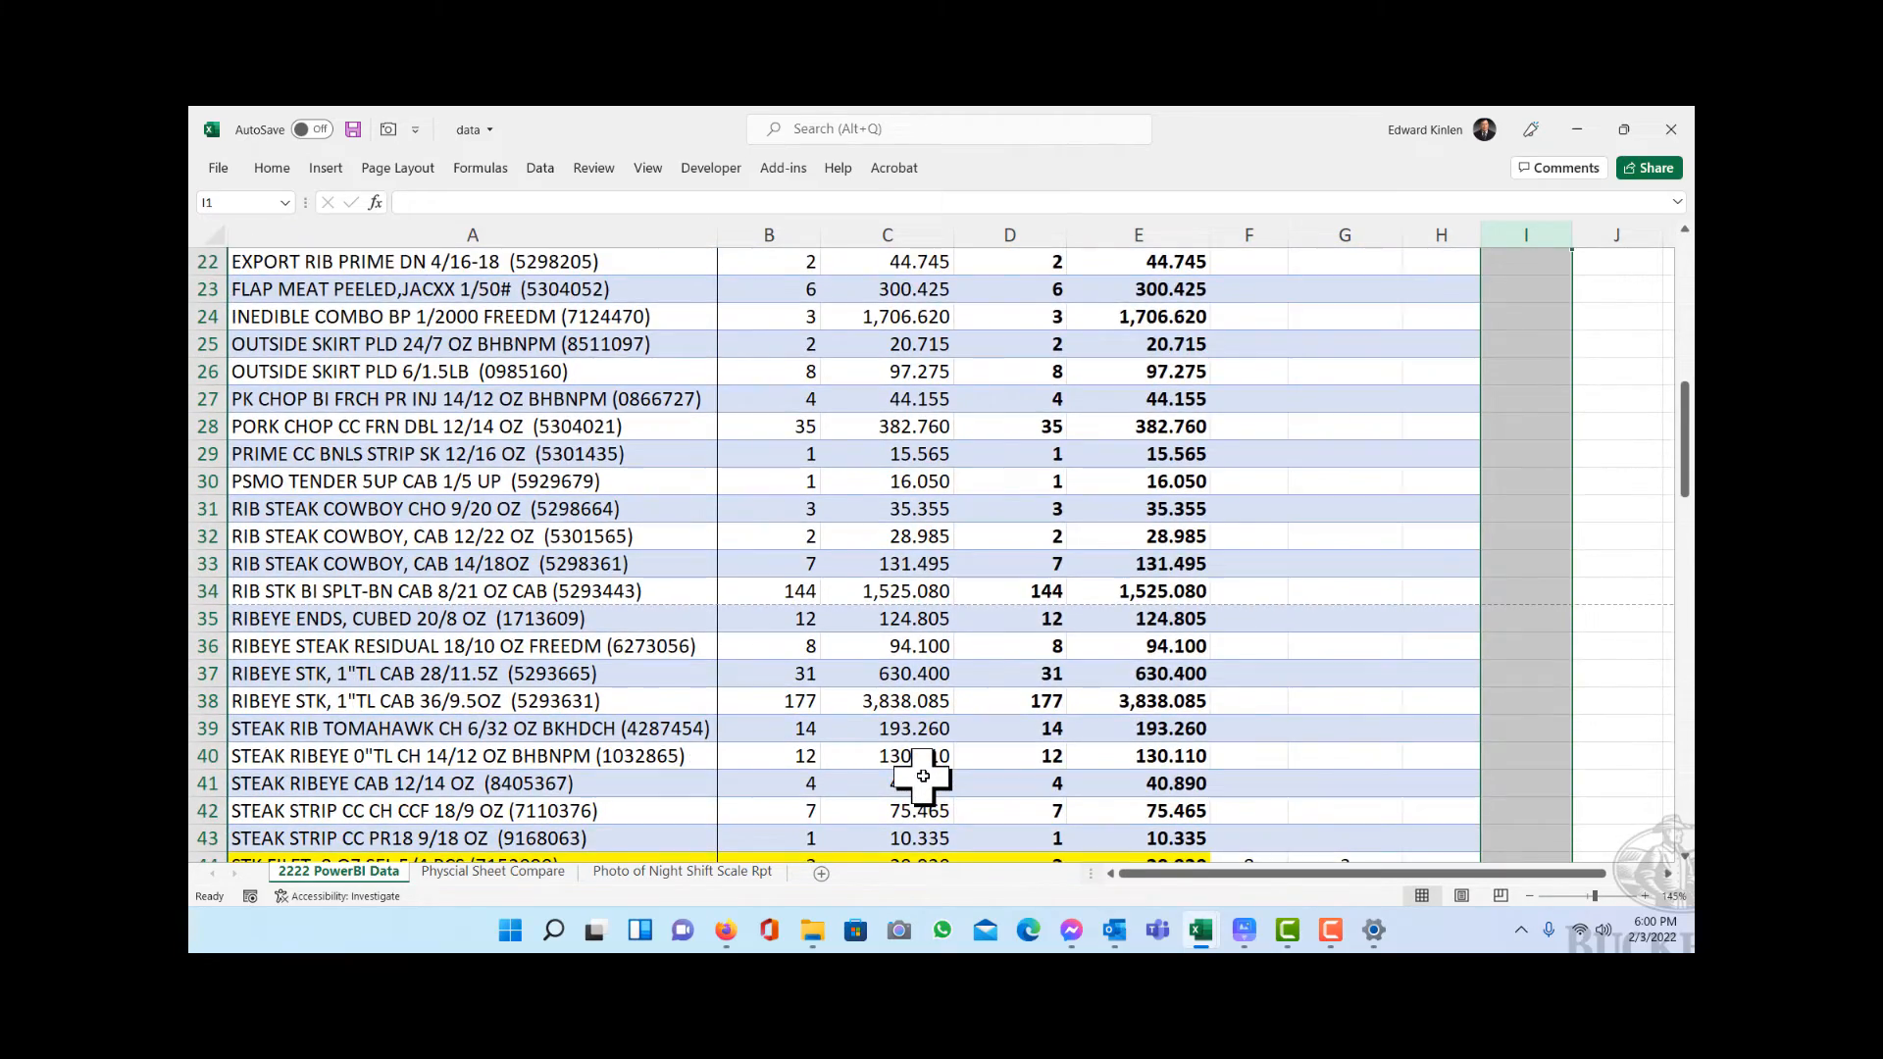
{"action": "scroll", "coordinate": [923, 776], "scroll_direction": "down", "scroll_amount": 7}
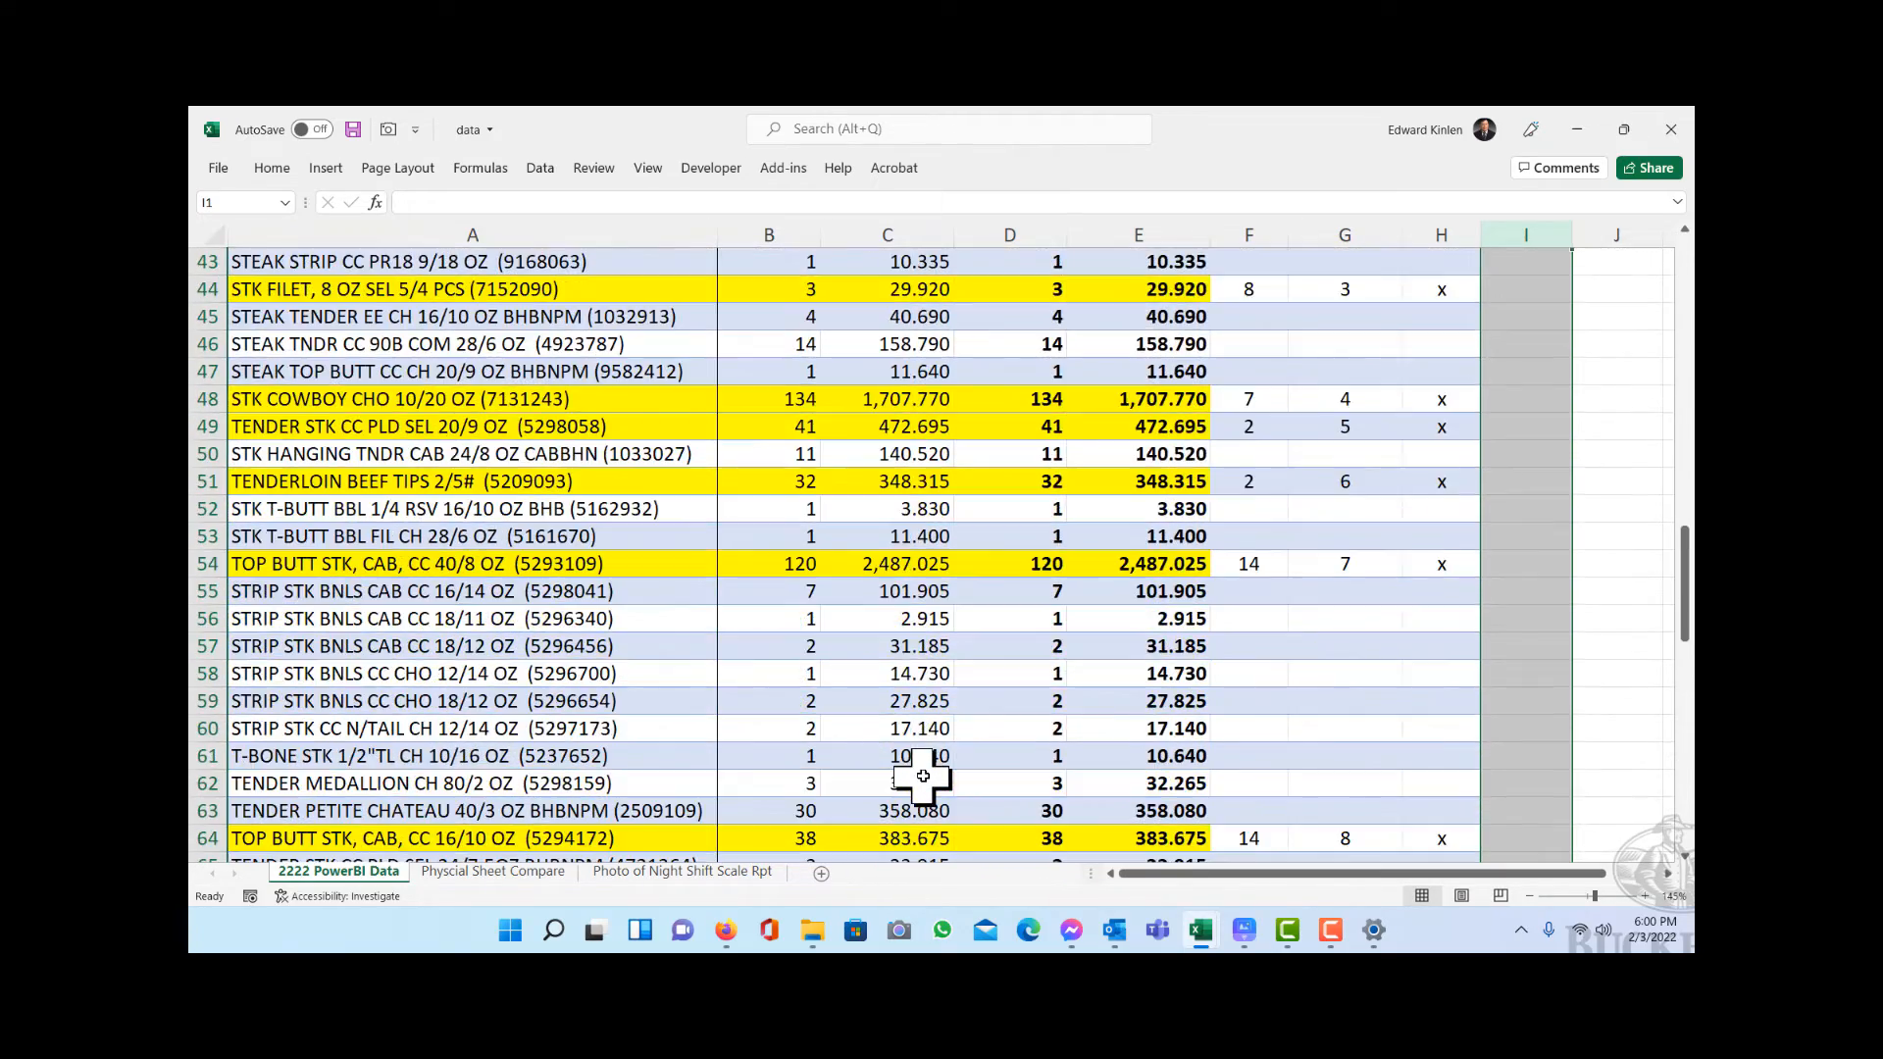
{"action": "scroll", "coordinate": [923, 777], "scroll_direction": "down", "scroll_amount": 9}
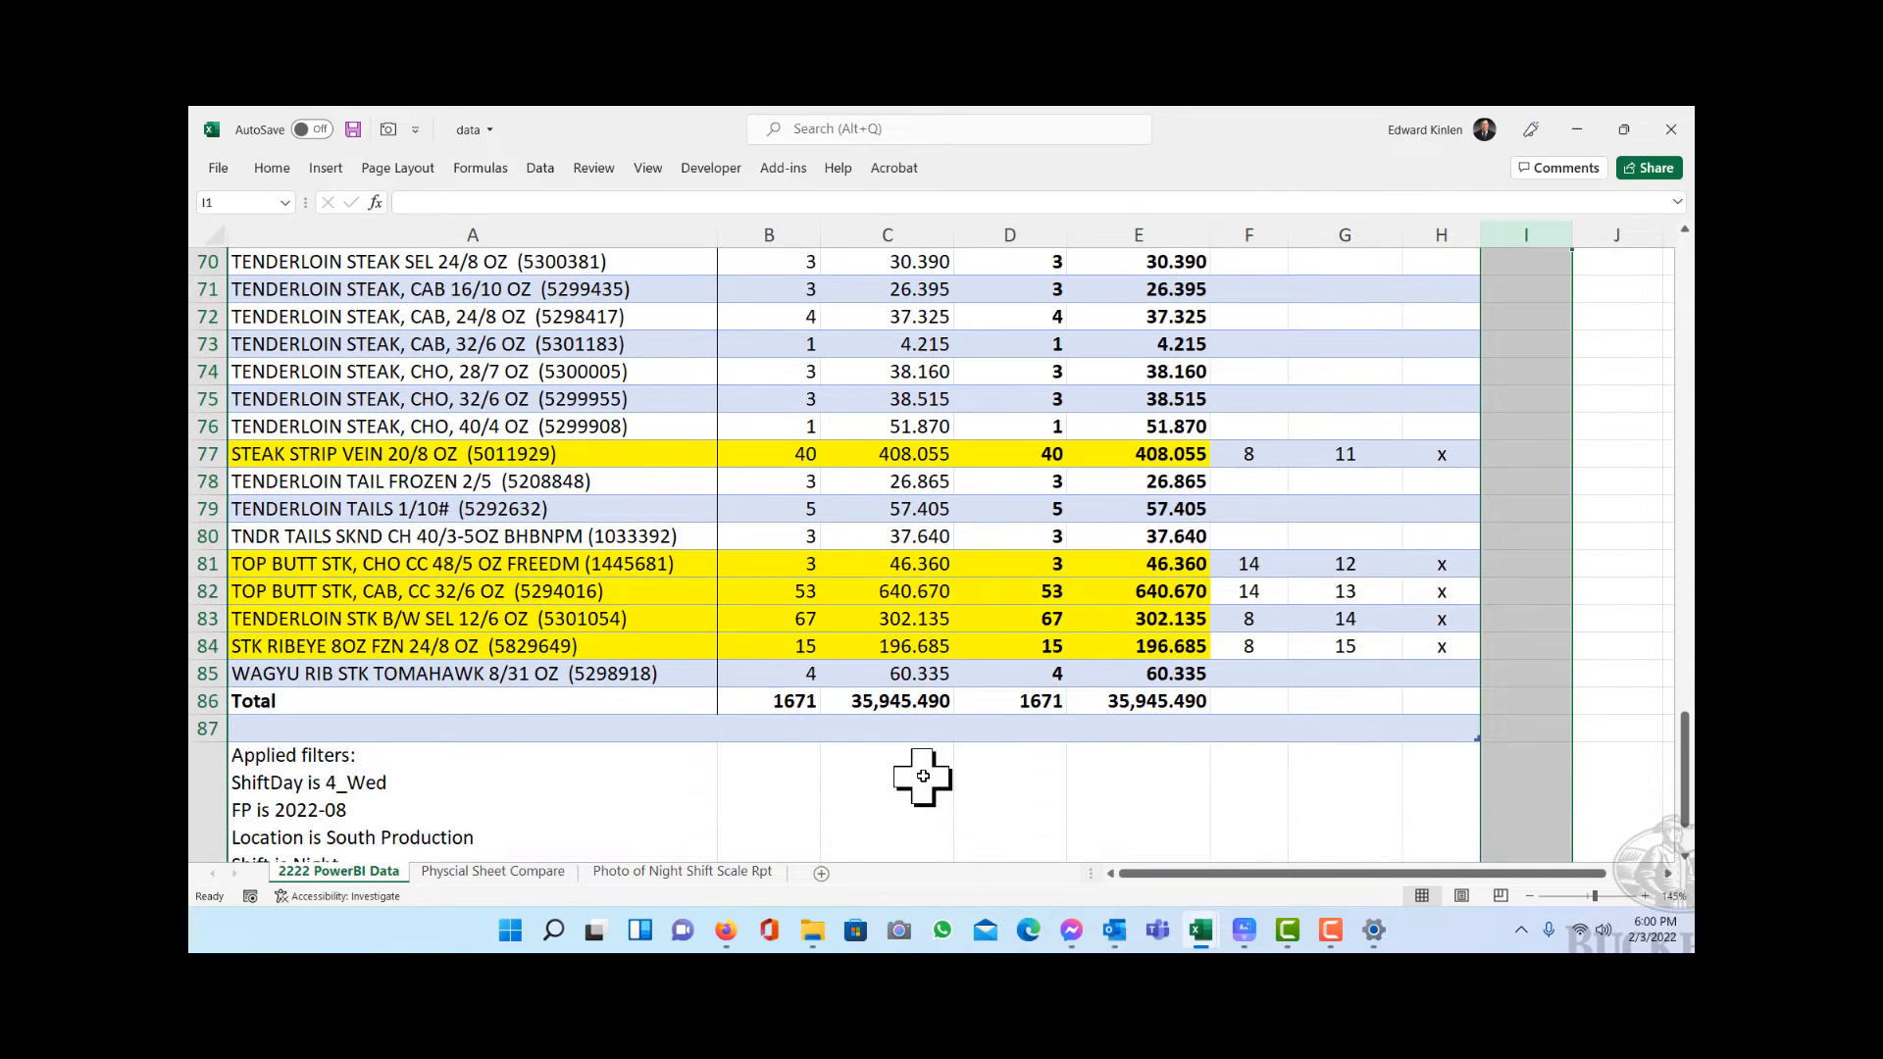
{"action": "scroll", "coordinate": [923, 776], "scroll_direction": "down", "scroll_amount": 2}
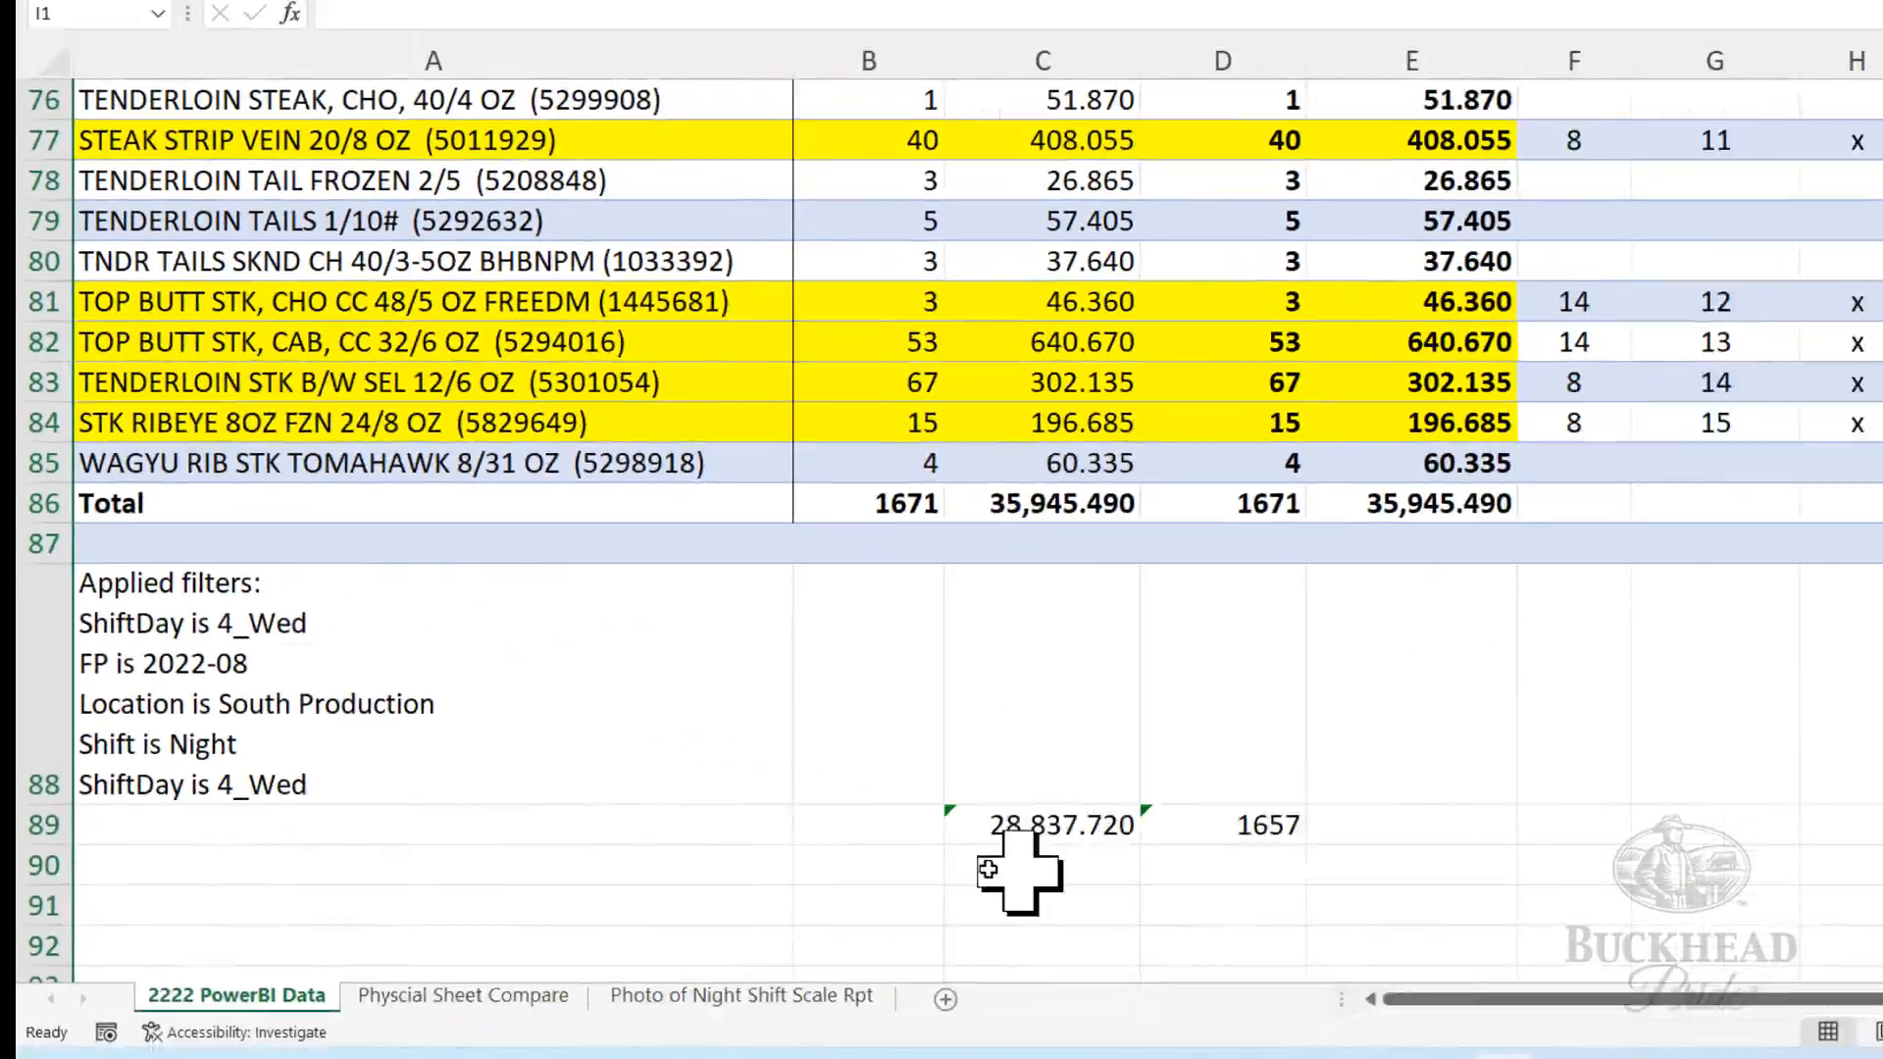
Recheck the exported PowerBI rows against the scale report photo and the Physcial Sheet Compare table.
{"action": "scroll", "coordinate": [830, 610], "scroll_direction": "up", "scroll_amount": 7}
{"action": "scroll", "coordinate": [829, 610], "scroll_direction": "up", "scroll_amount": 18}
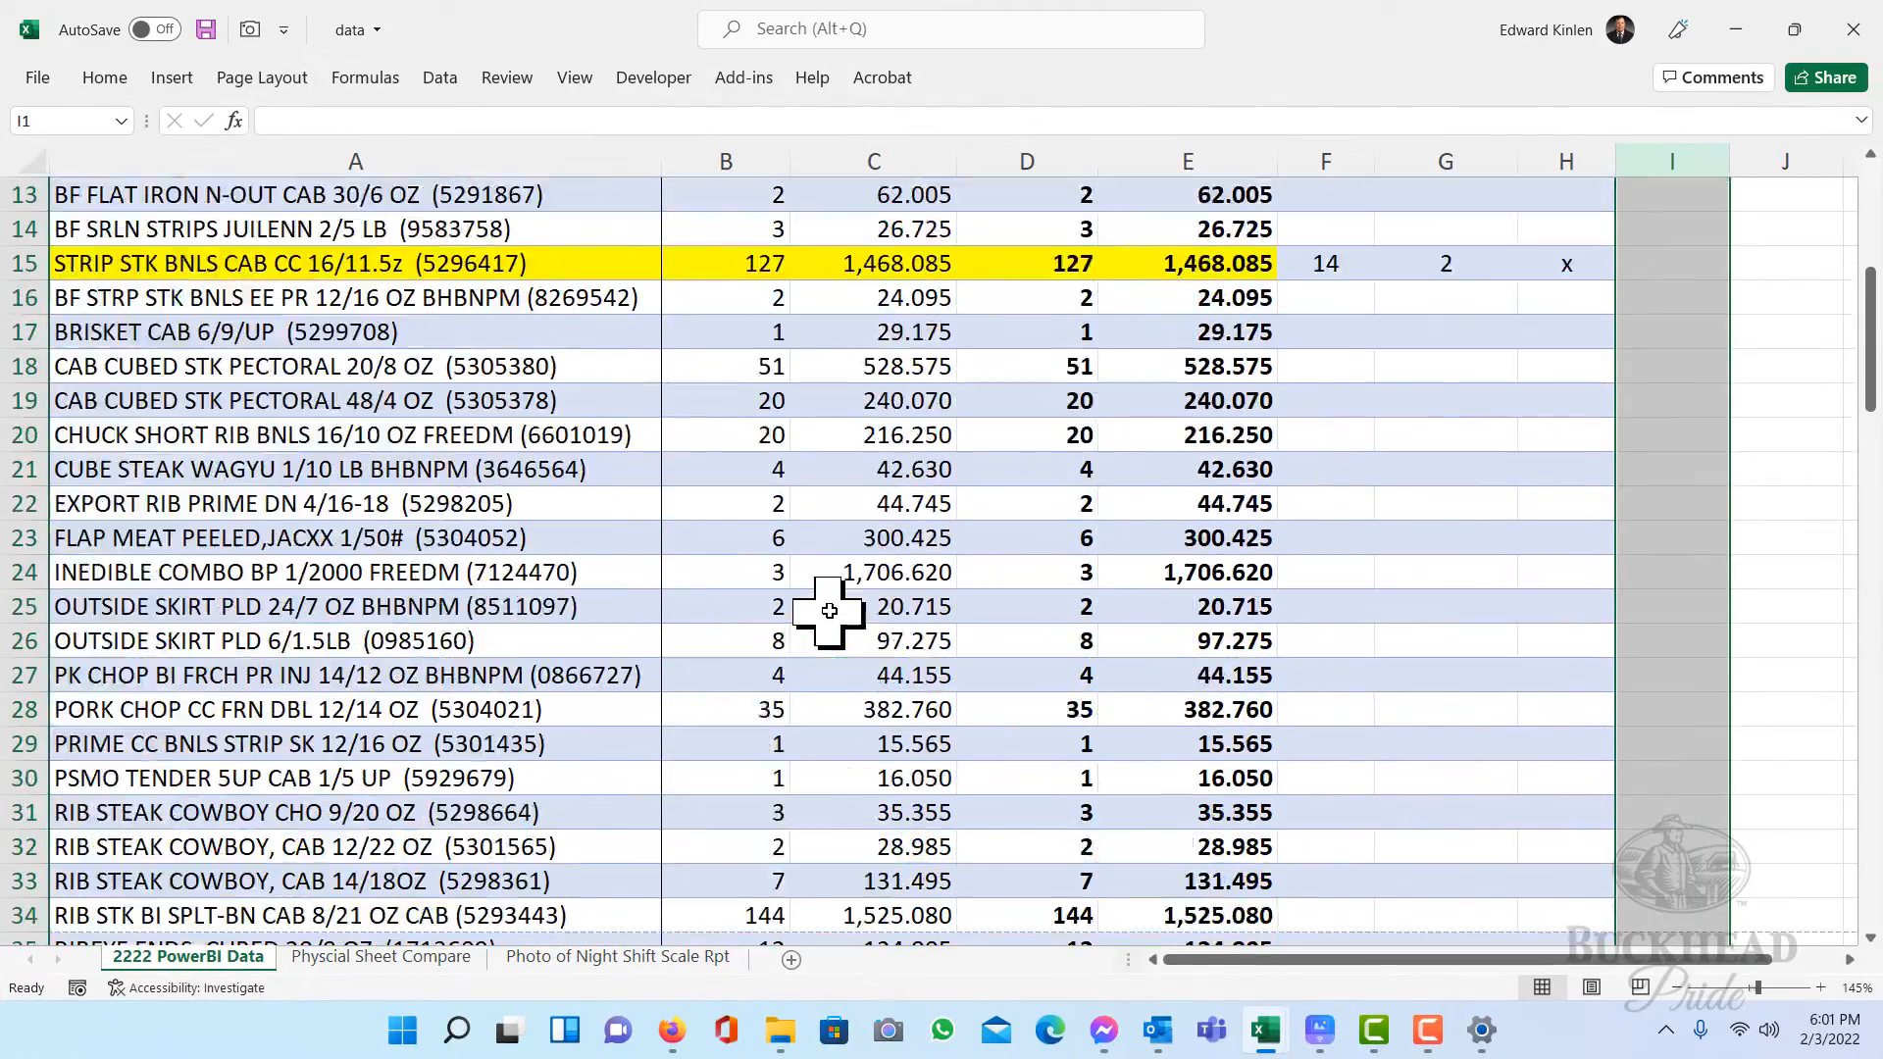
{"action": "scroll", "coordinate": [830, 610], "scroll_direction": "down", "scroll_amount": 17}
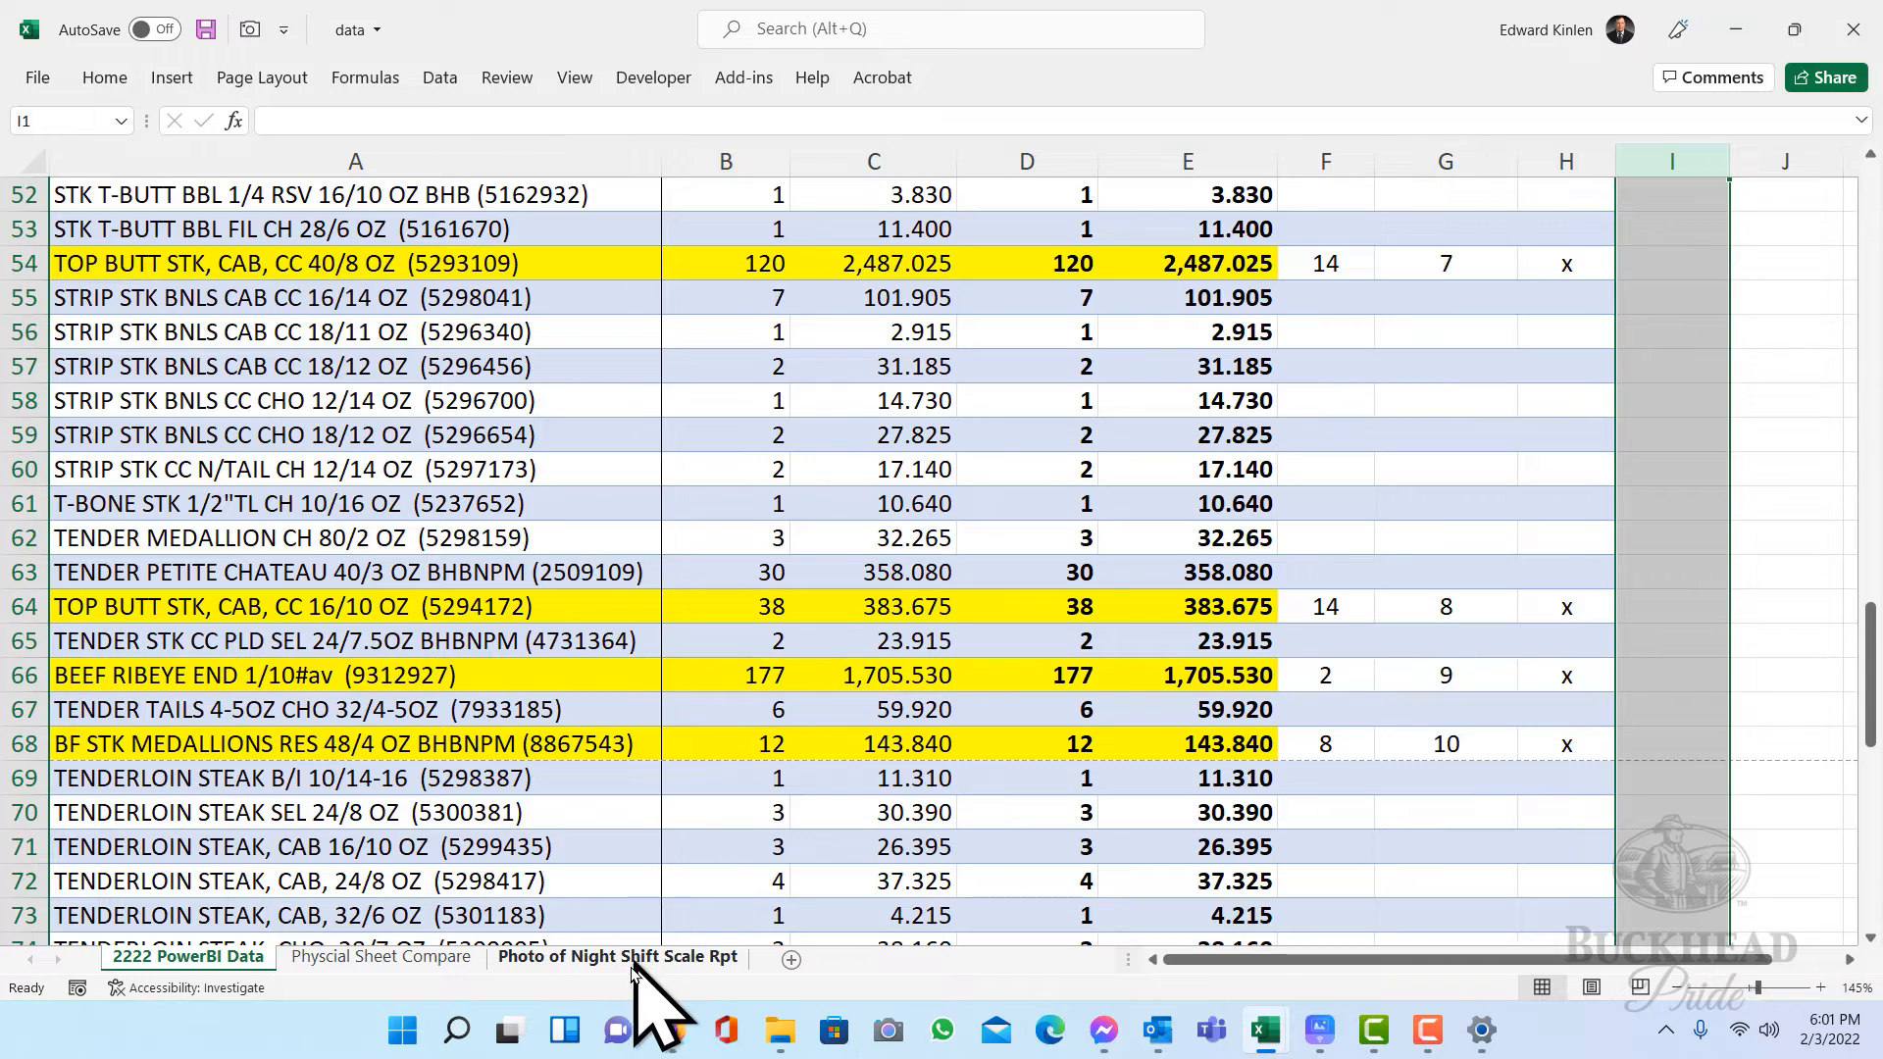
{"action": "left_click", "coordinate": [628, 957]}
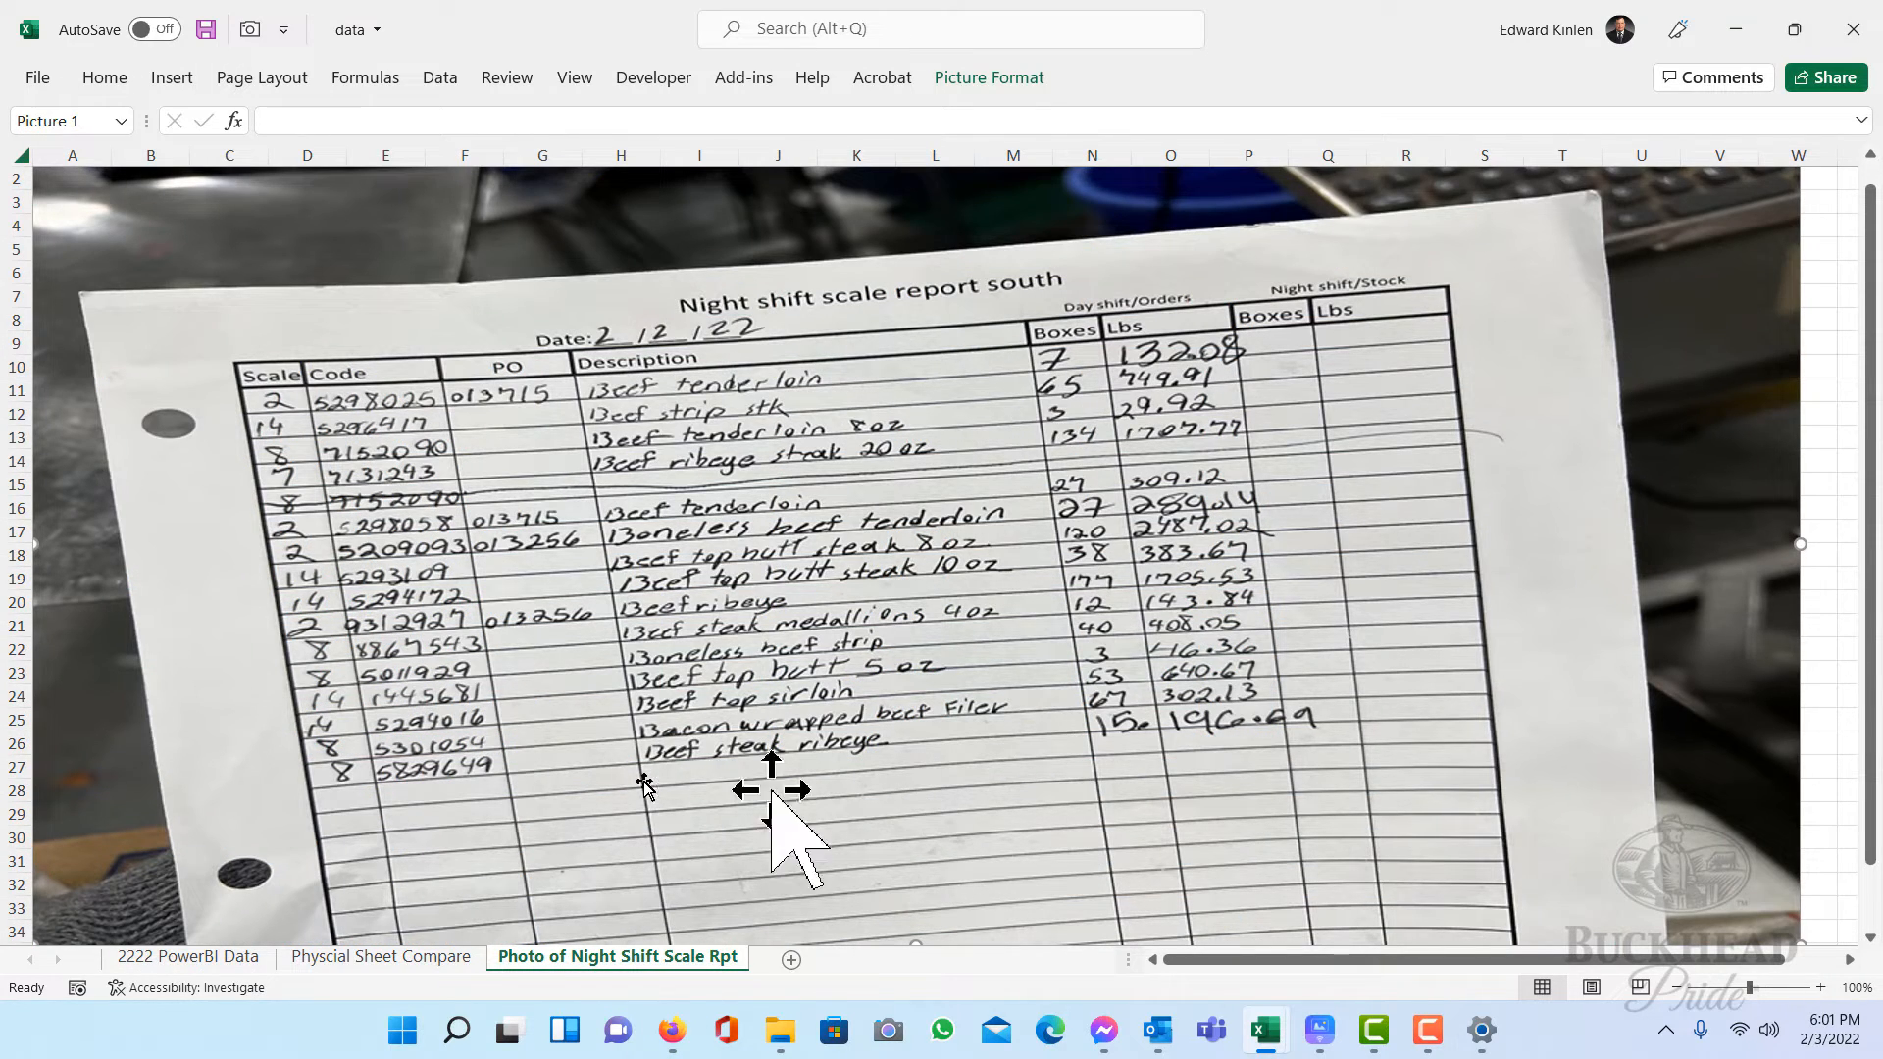
{"action": "left_click", "coordinate": [376, 956]}
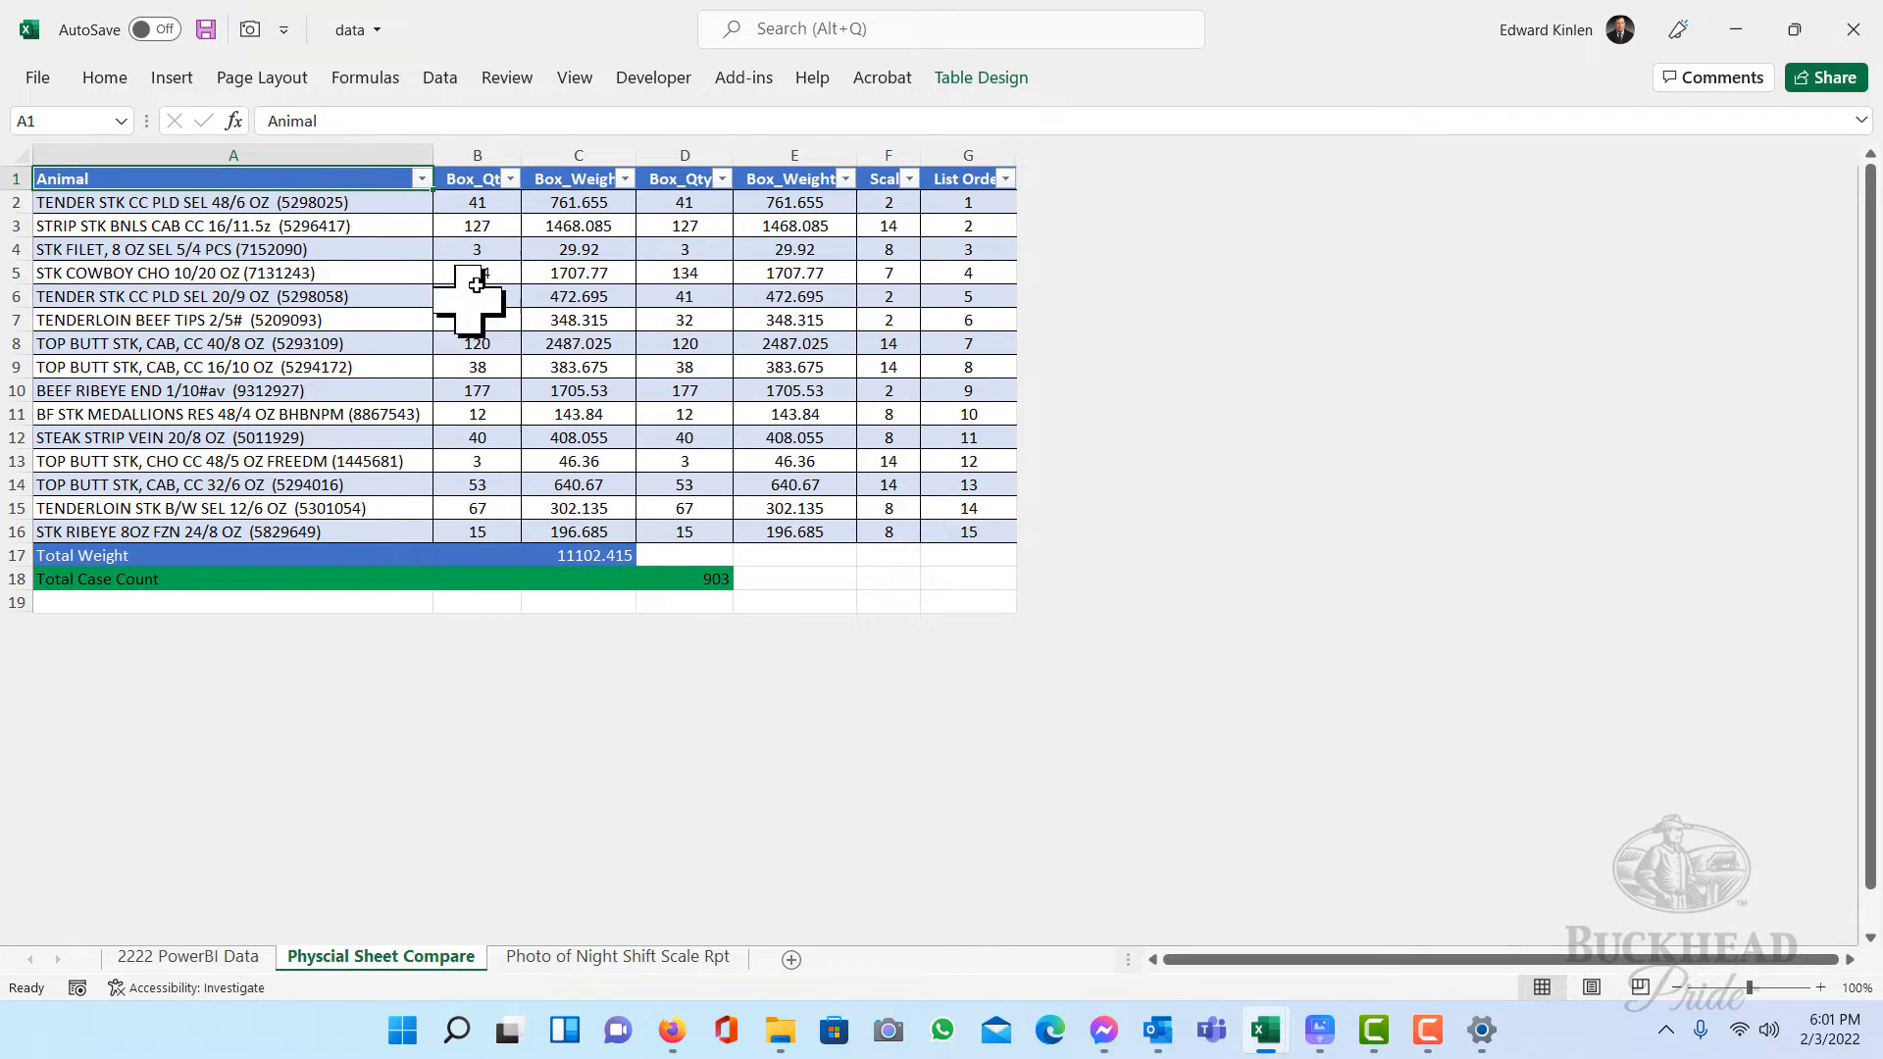
{"action": "left_click", "coordinate": [188, 956]}
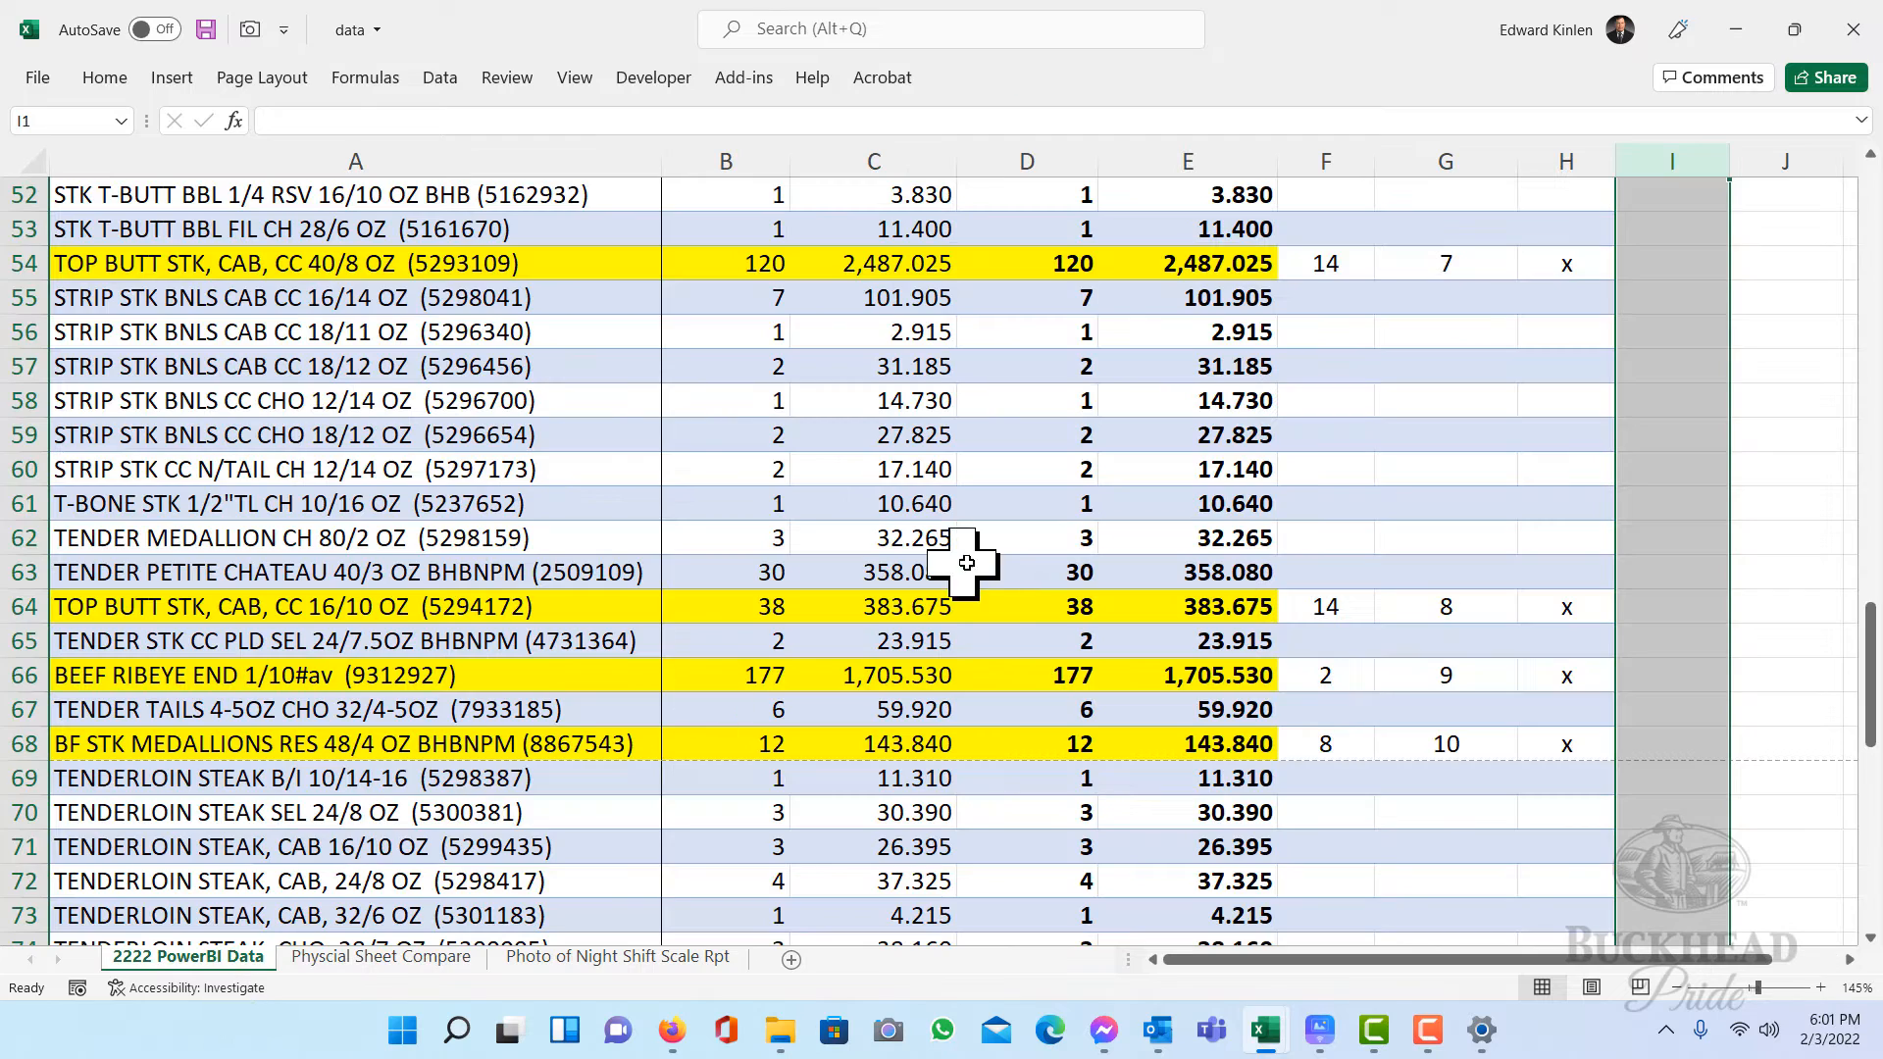
Review the product rows on the 2222 PowerBI Data sheet from the middle of the list back up to the header row.
{"action": "scroll", "coordinate": [917, 546], "scroll_direction": "up", "scroll_amount": 6}
{"action": "scroll", "coordinate": [917, 546], "scroll_direction": "down", "scroll_amount": 2}
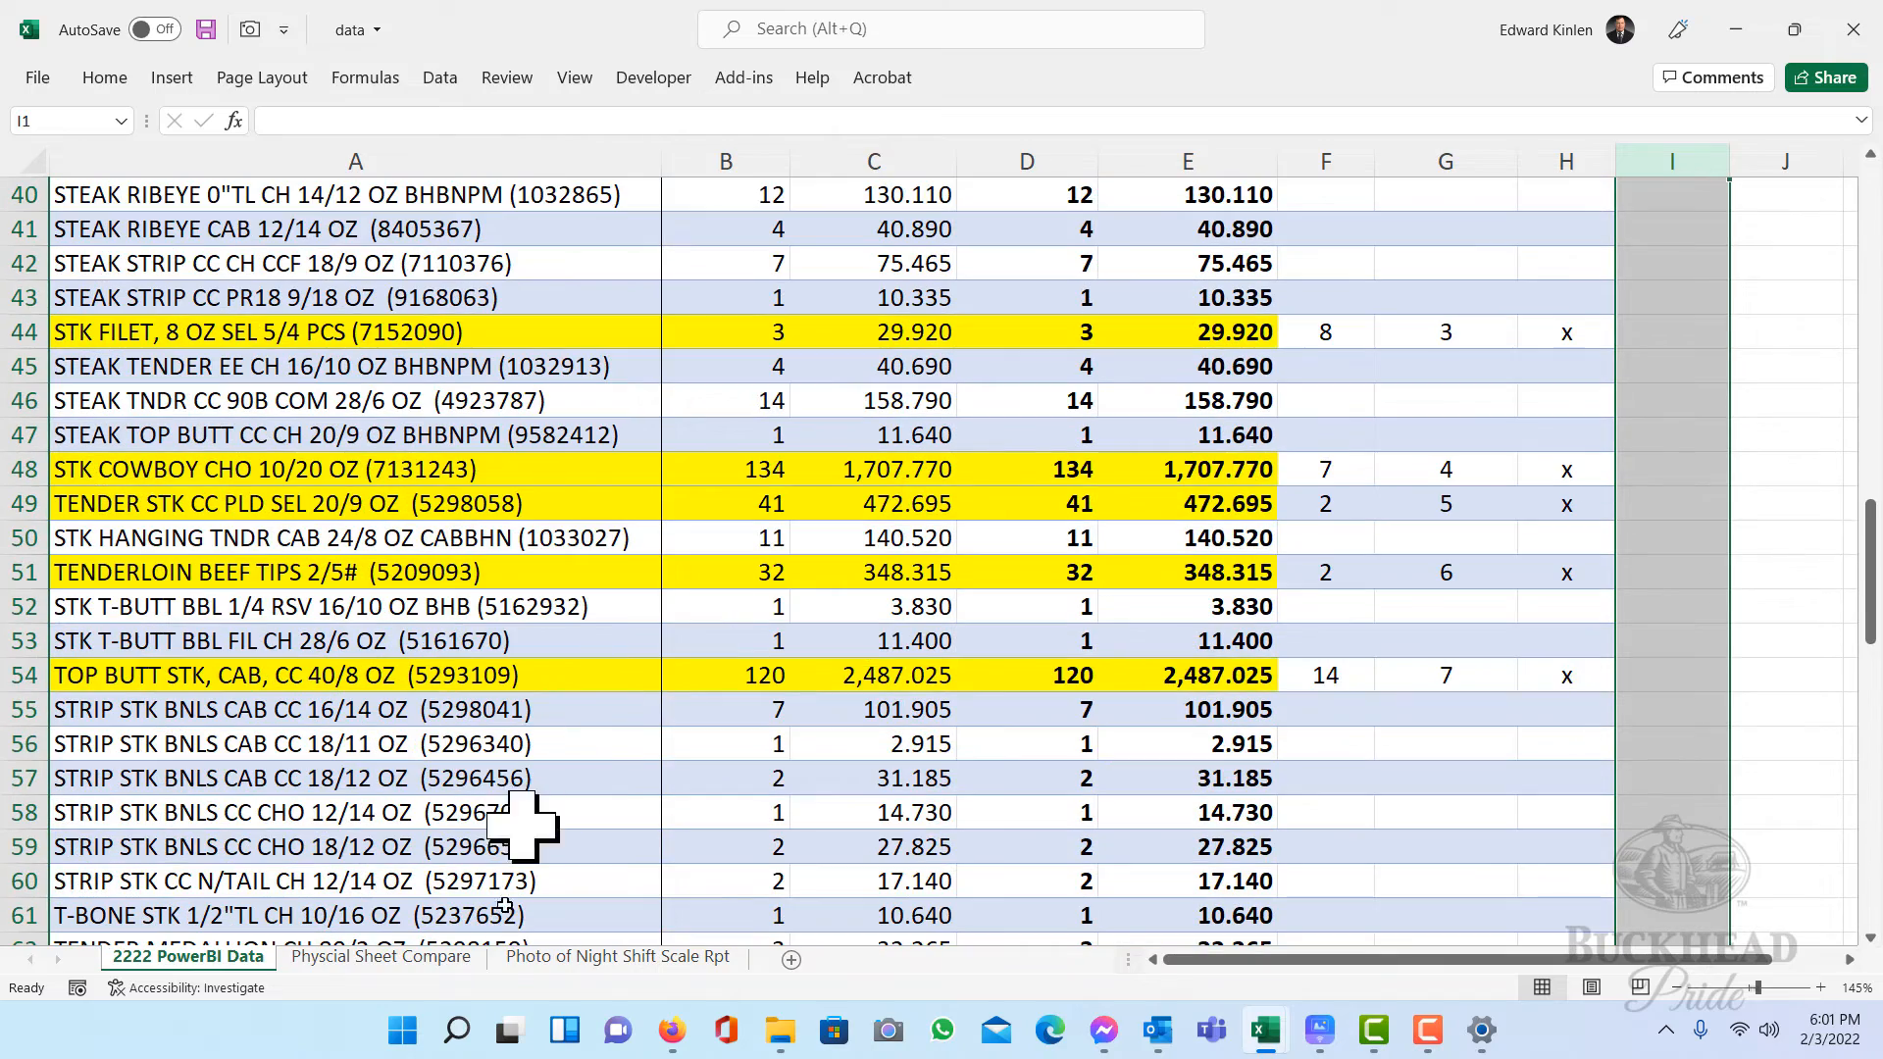
{"action": "left_click", "coordinate": [454, 961]}
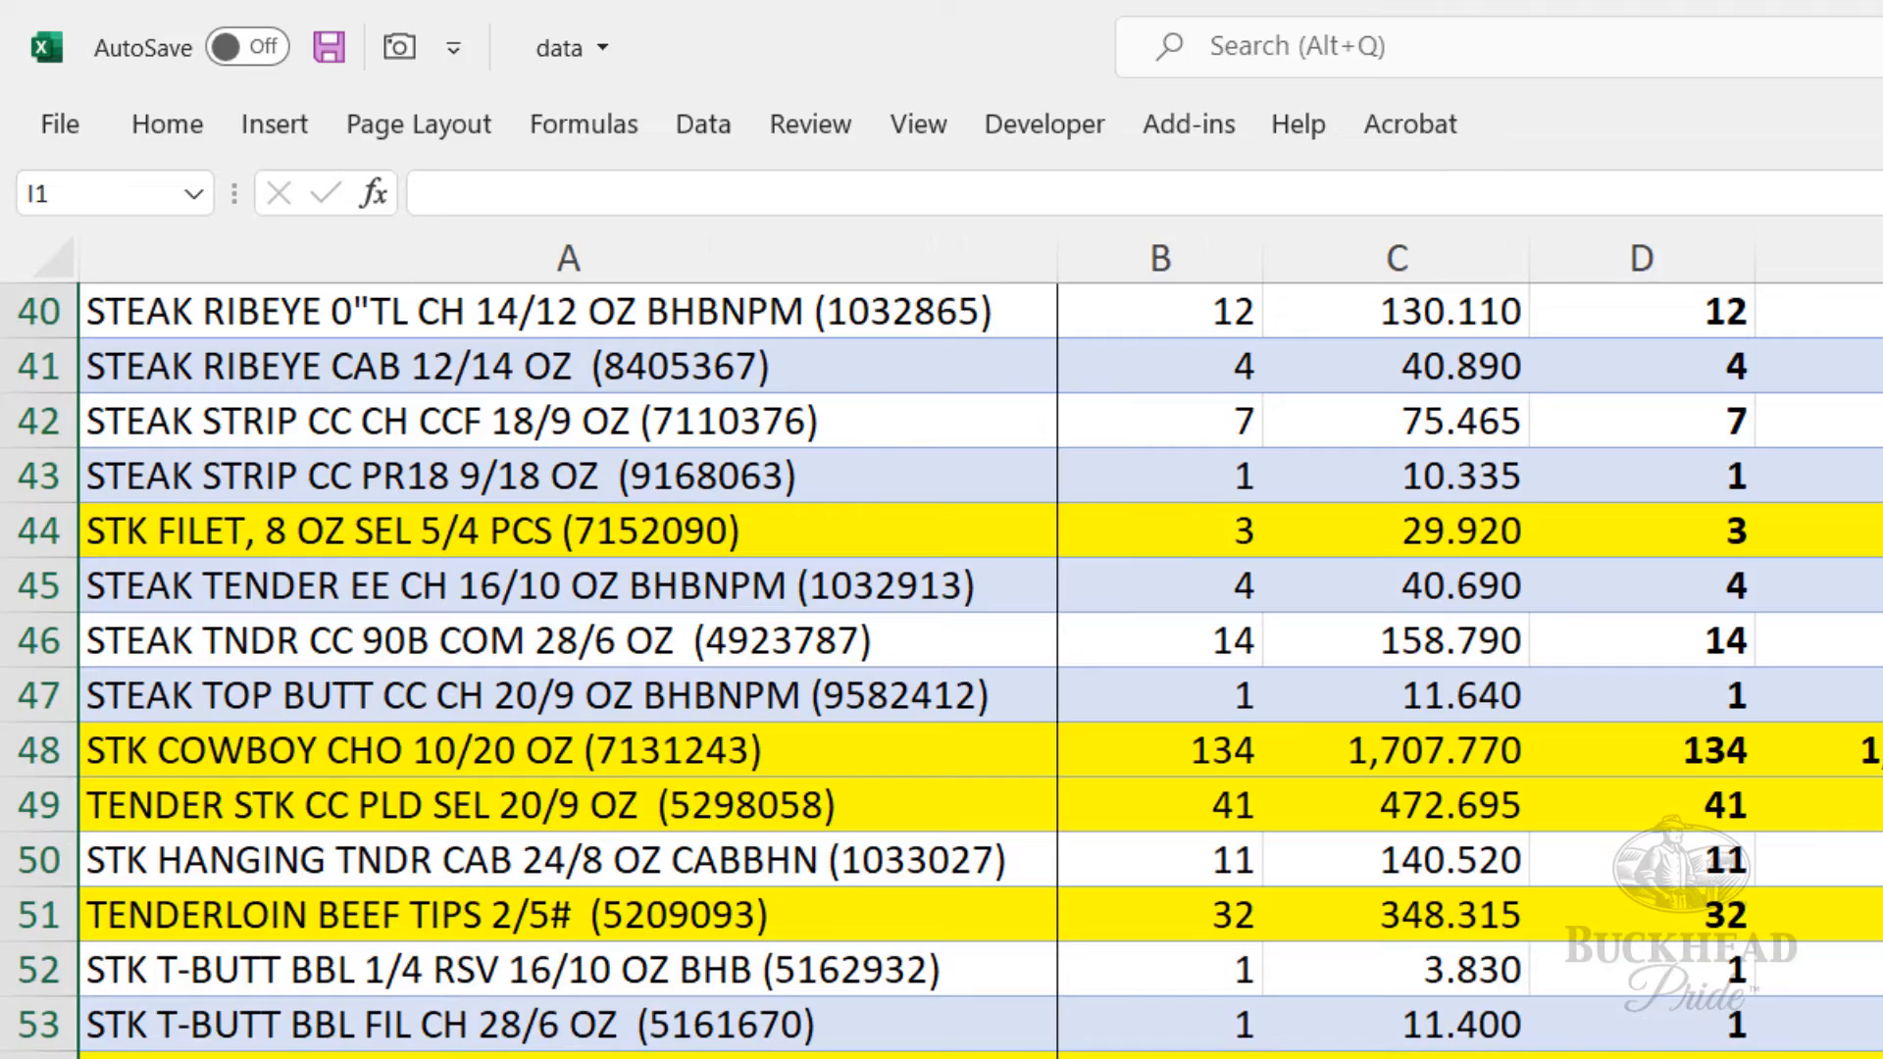
{"action": "scroll", "coordinate": [806, 542], "scroll_direction": "up", "scroll_amount": 7}
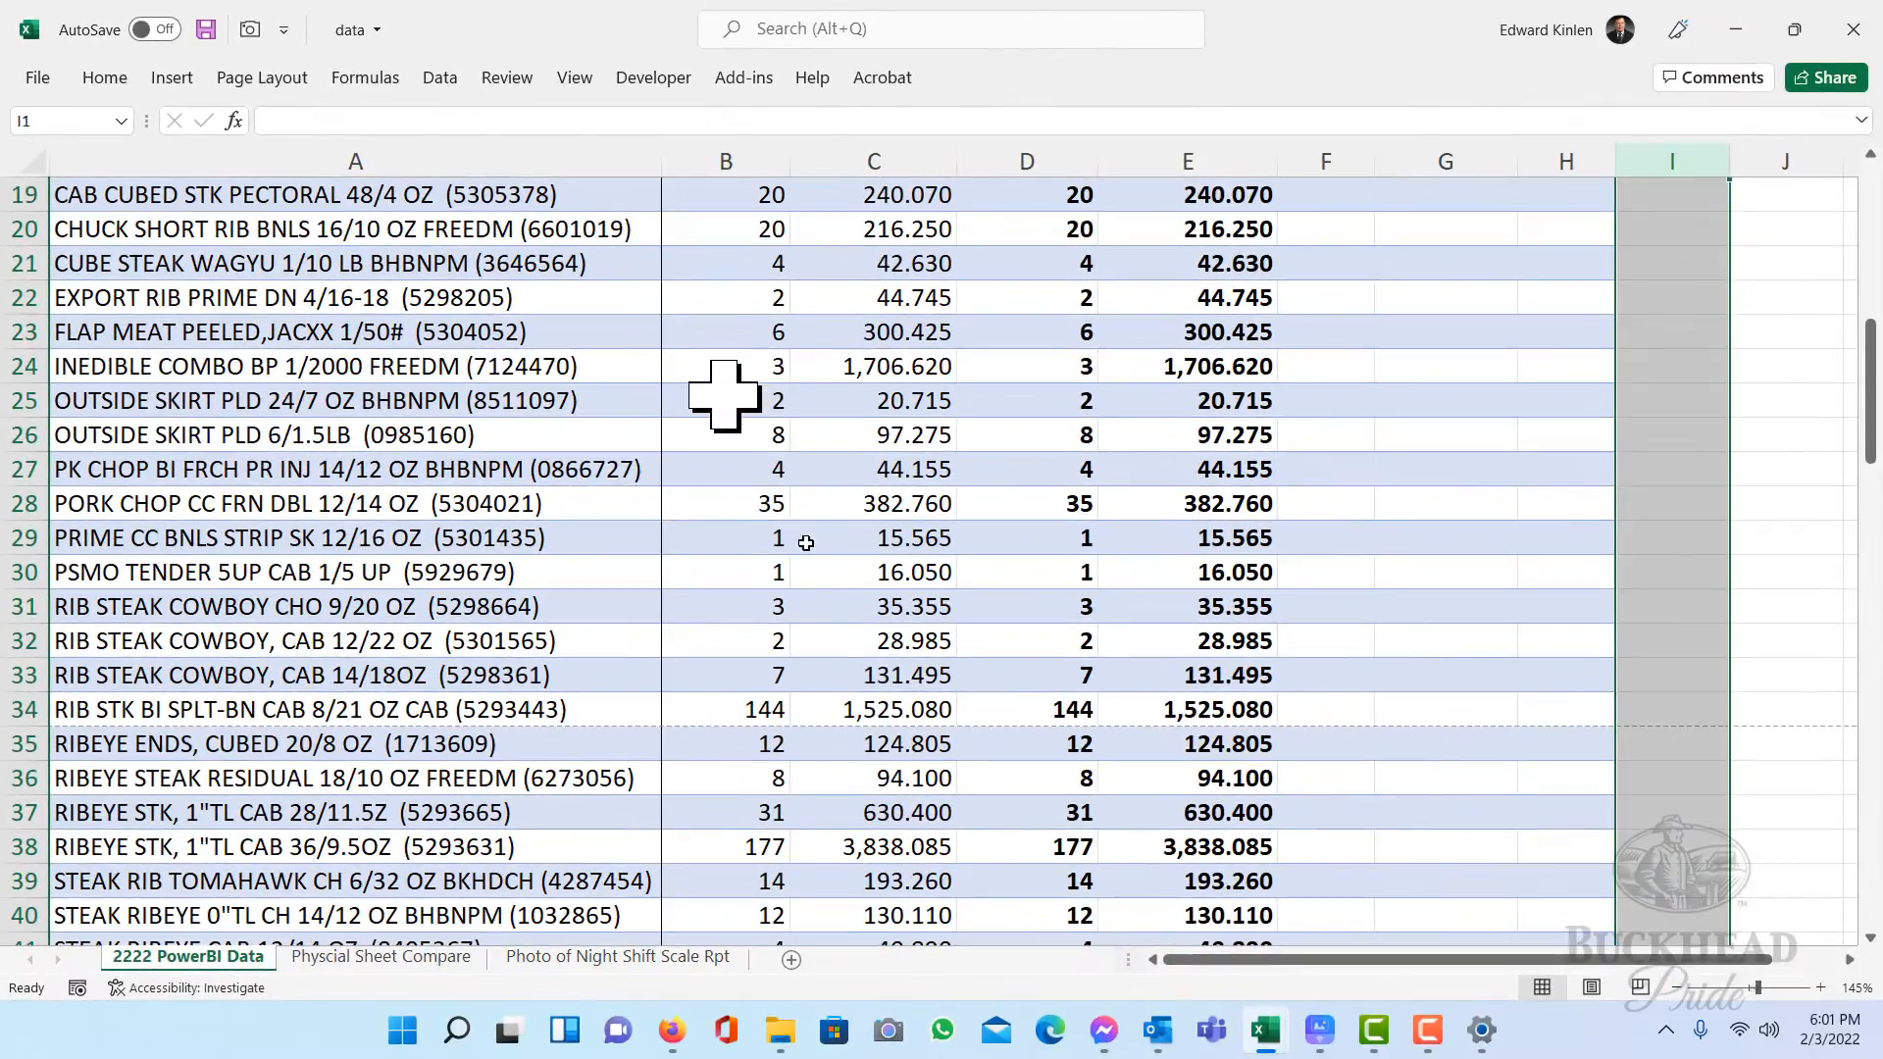
{"action": "scroll", "coordinate": [806, 542], "scroll_direction": "up", "scroll_amount": 6}
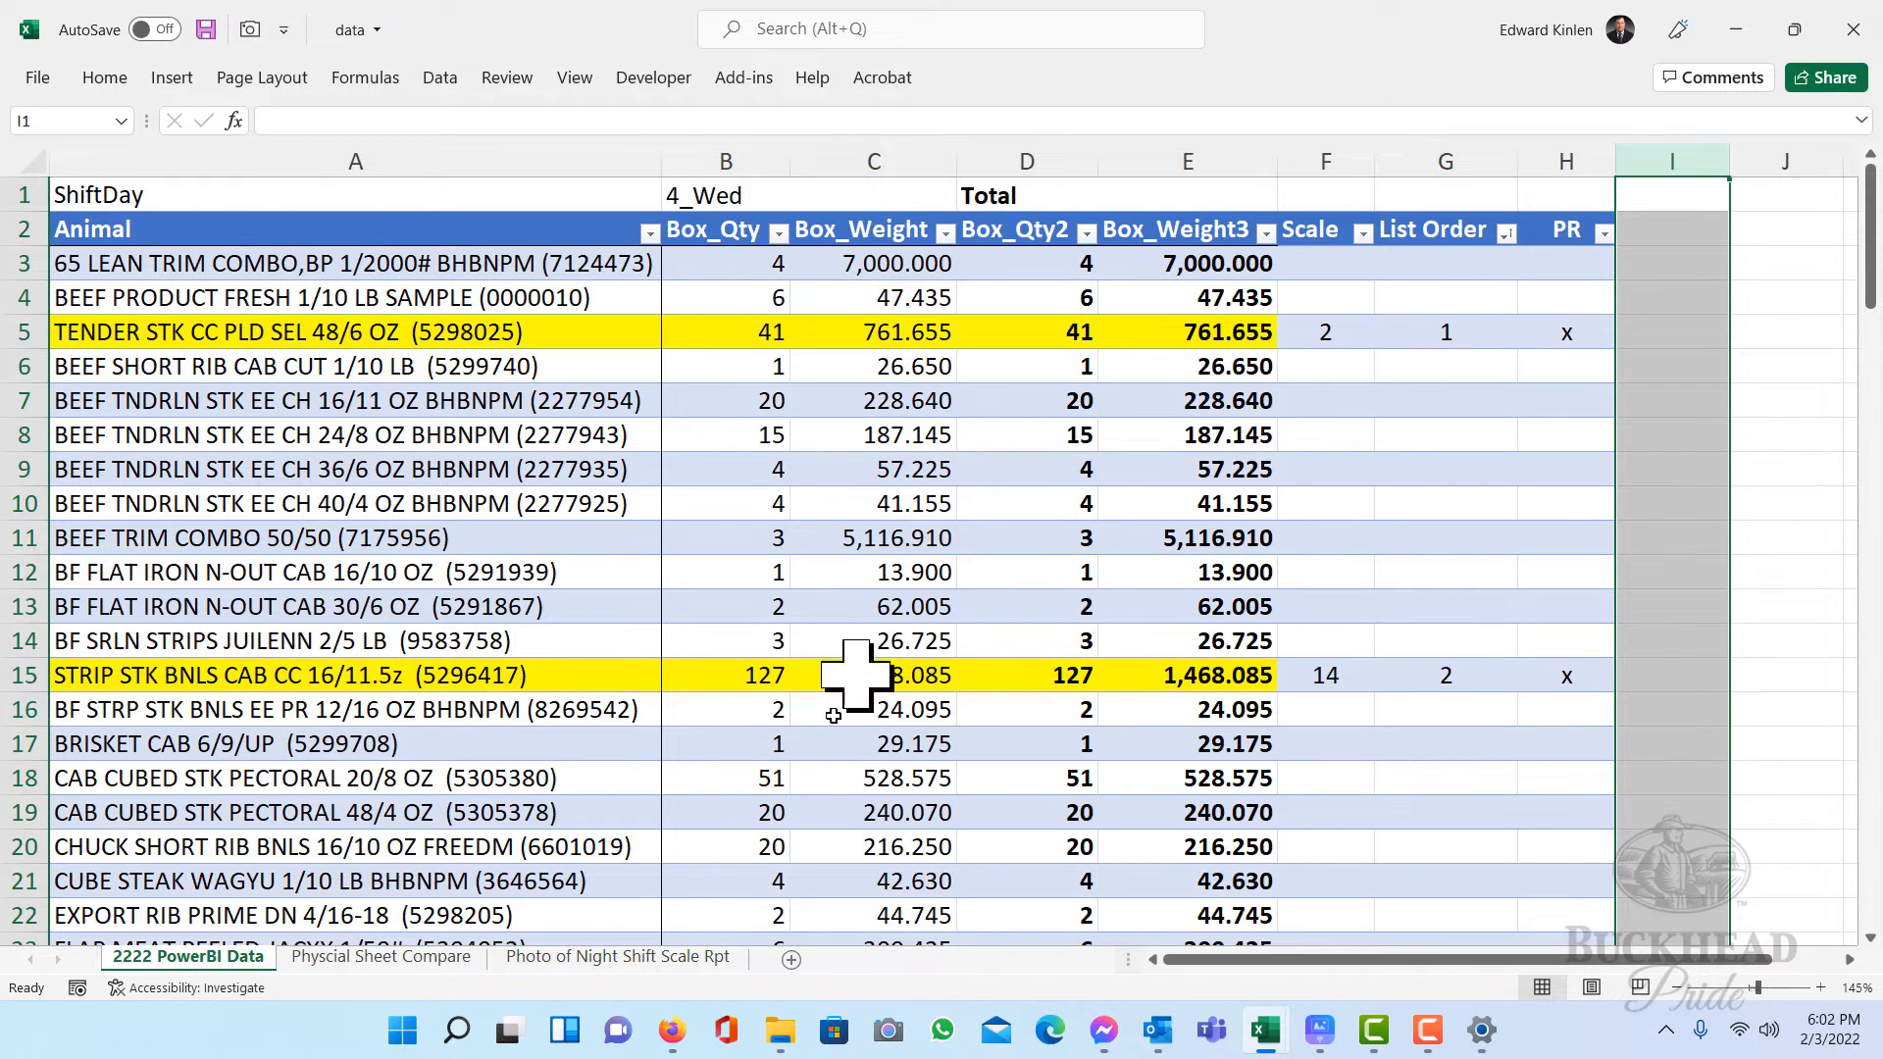
Cross-check the Physcial Sheet Compare table against the 2222 PowerBI Data rows, ending on the Photo of Night Shift Scale Rpt sheet.
{"action": "left_click", "coordinate": [422, 958]}
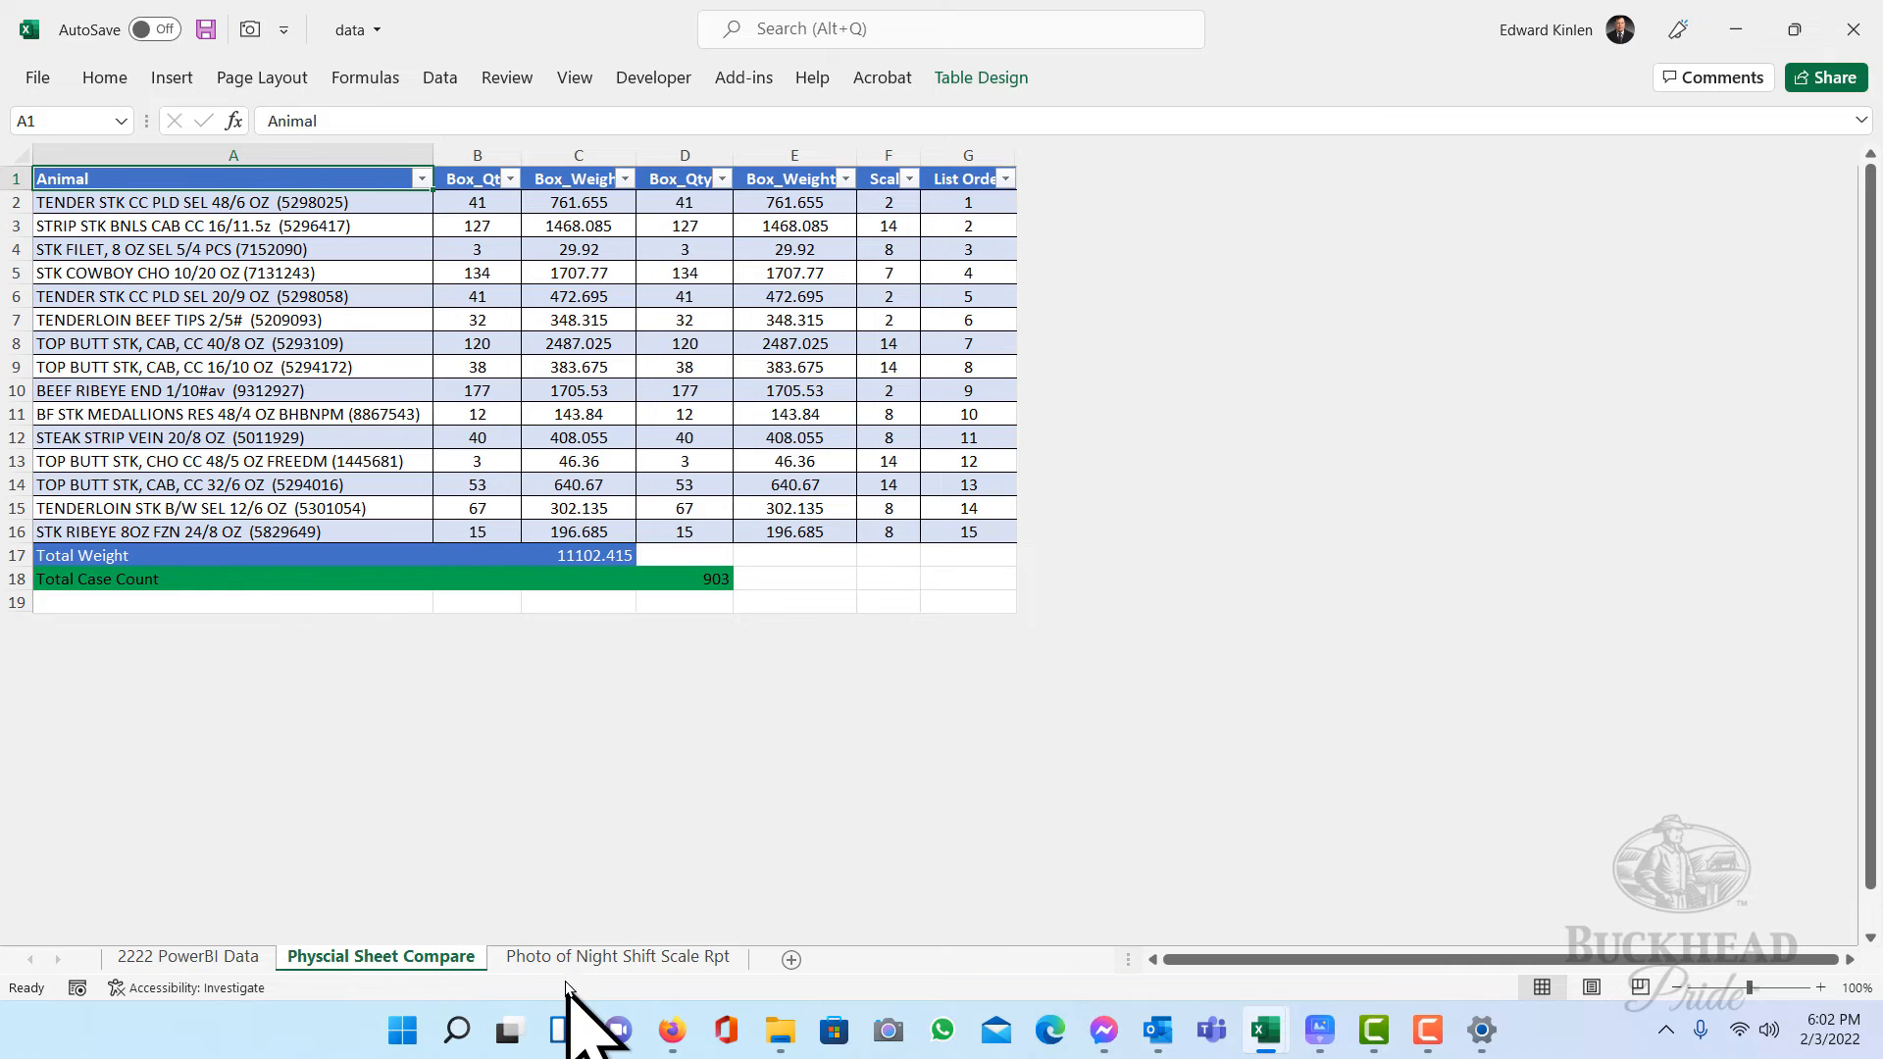
{"action": "left_click", "coordinate": [575, 961]}
{"action": "left_click", "coordinate": [381, 961]}
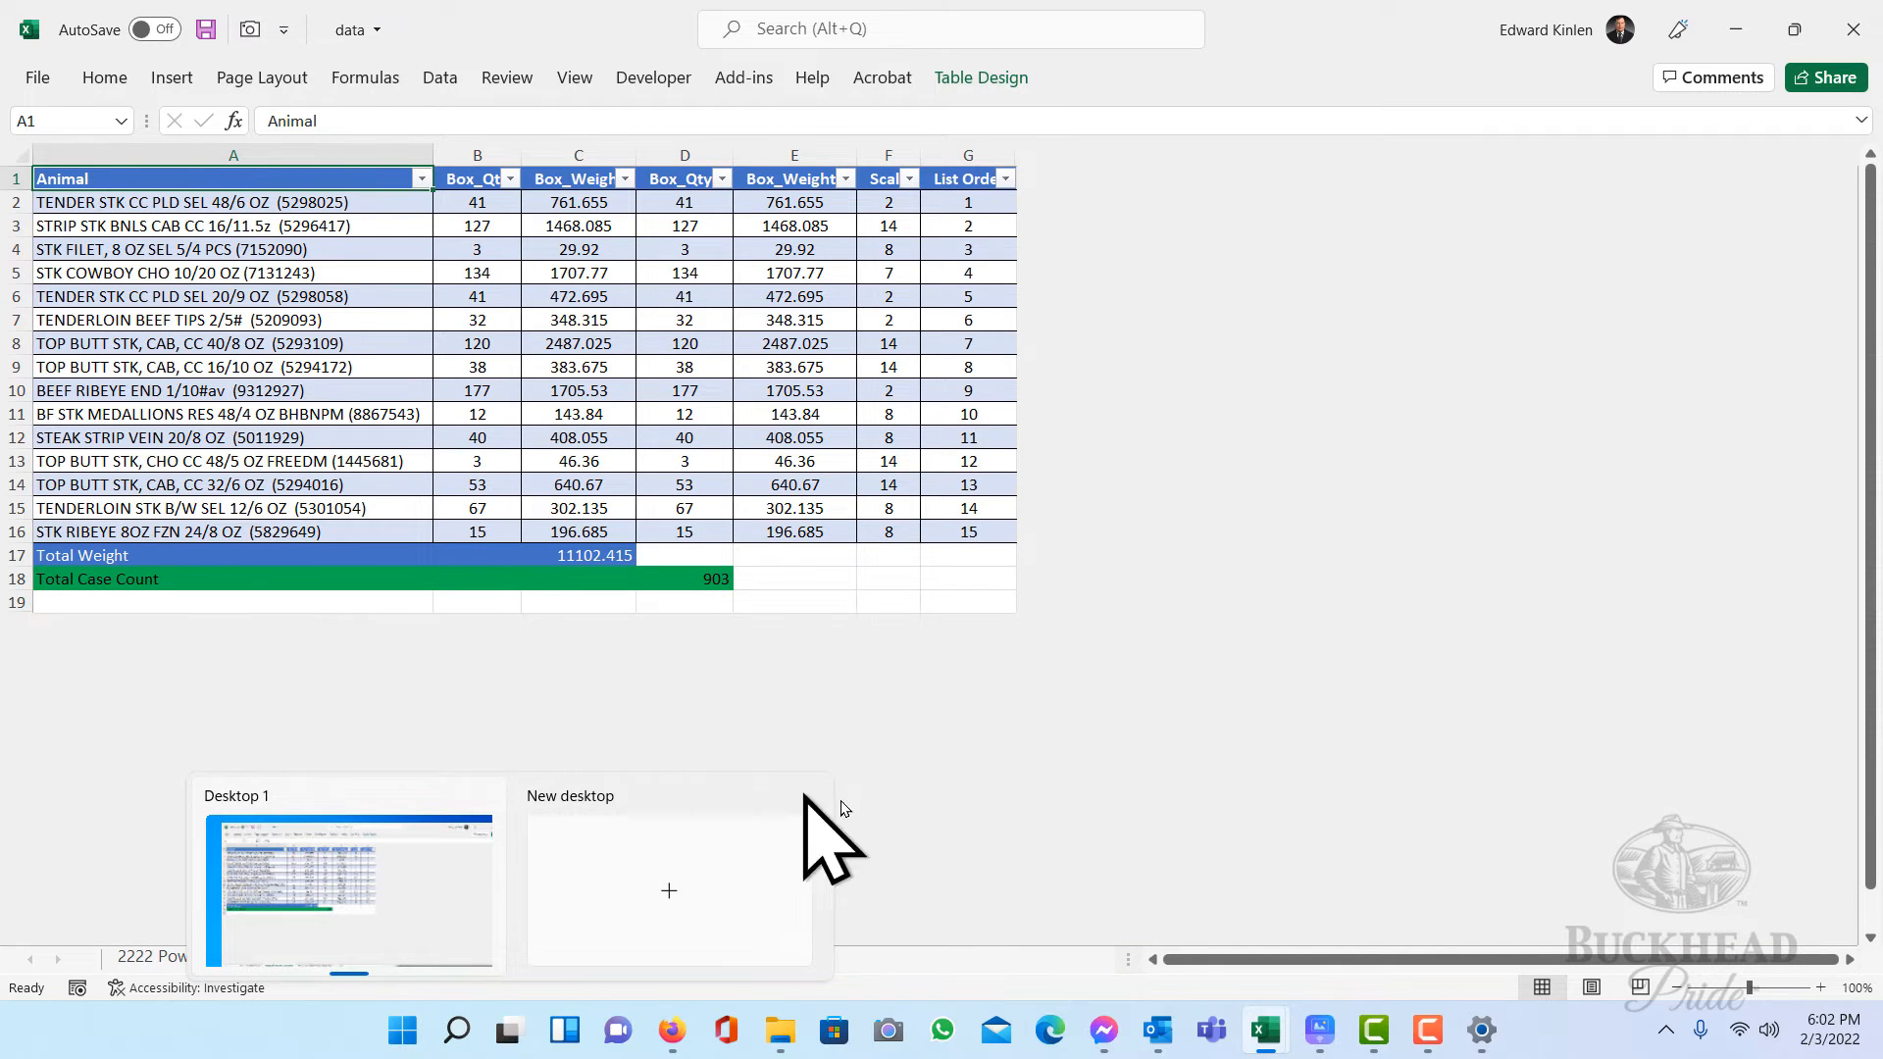
{"action": "left_click", "coordinate": [179, 958]}
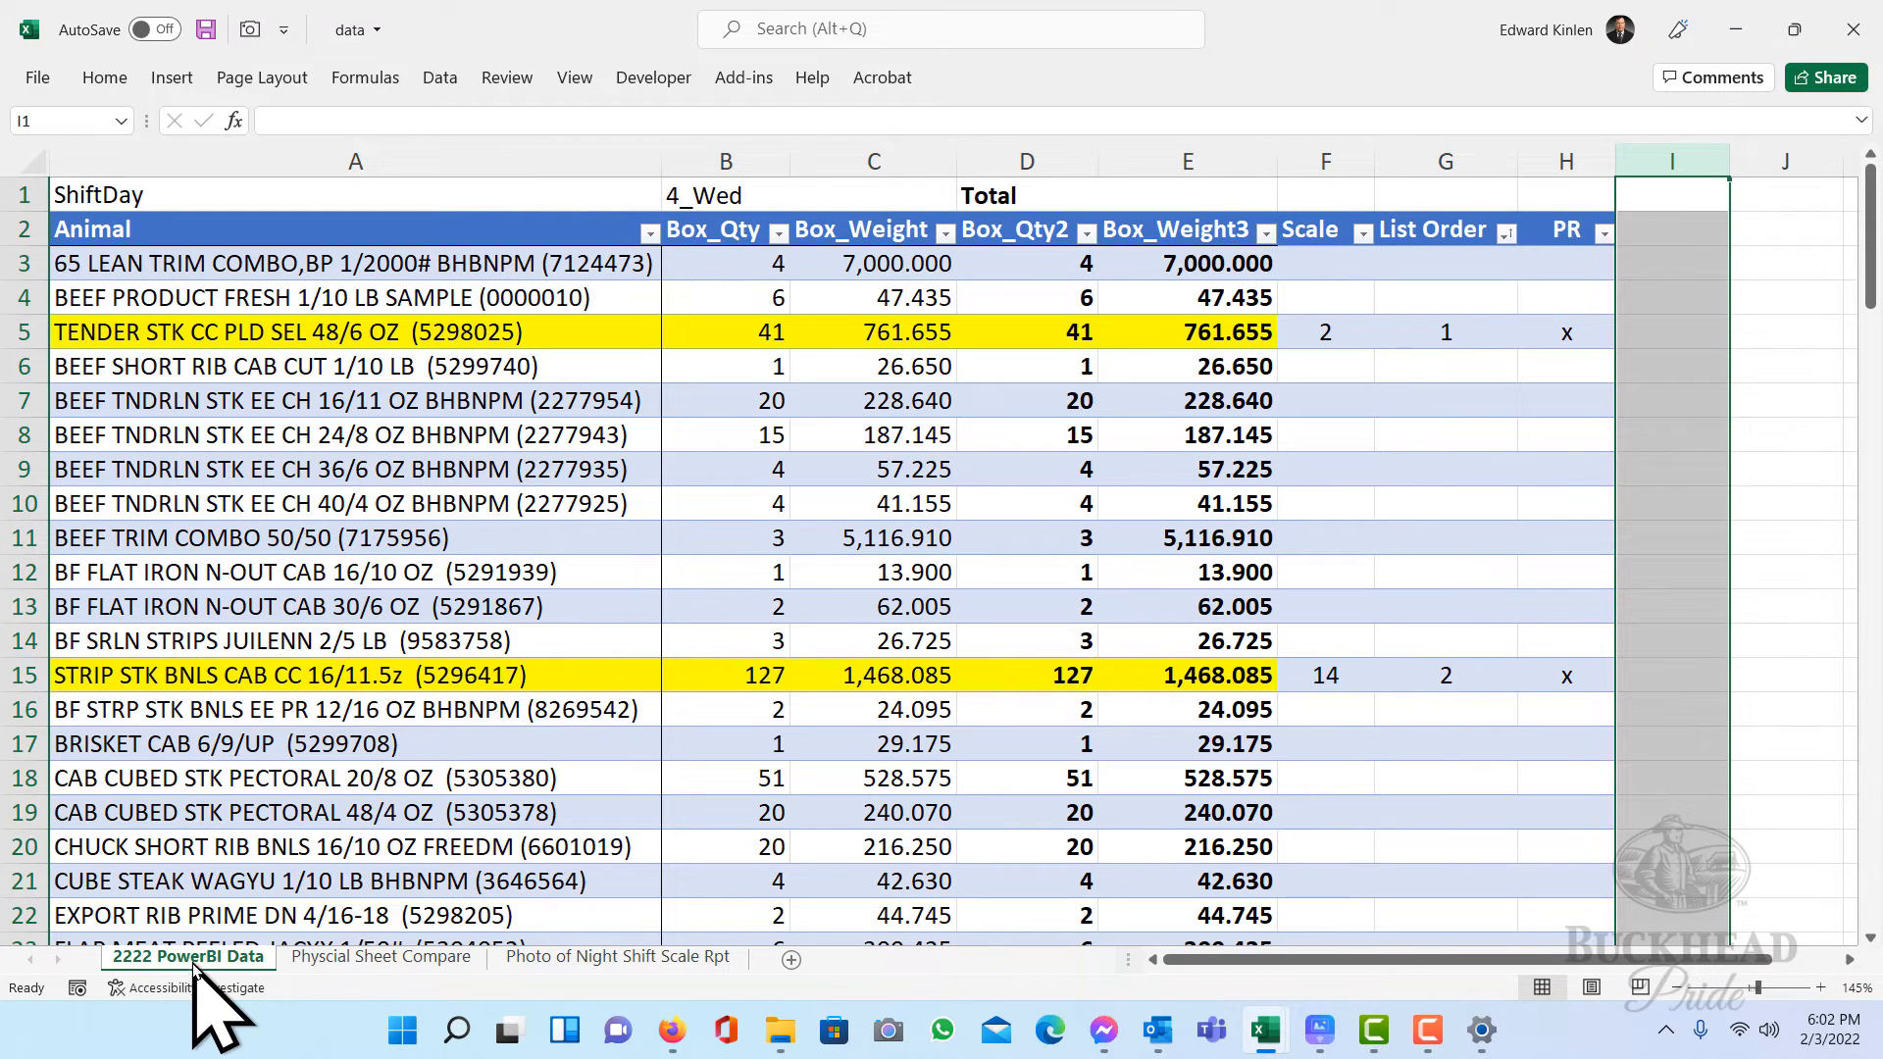
{"action": "left_click", "coordinate": [373, 961]}
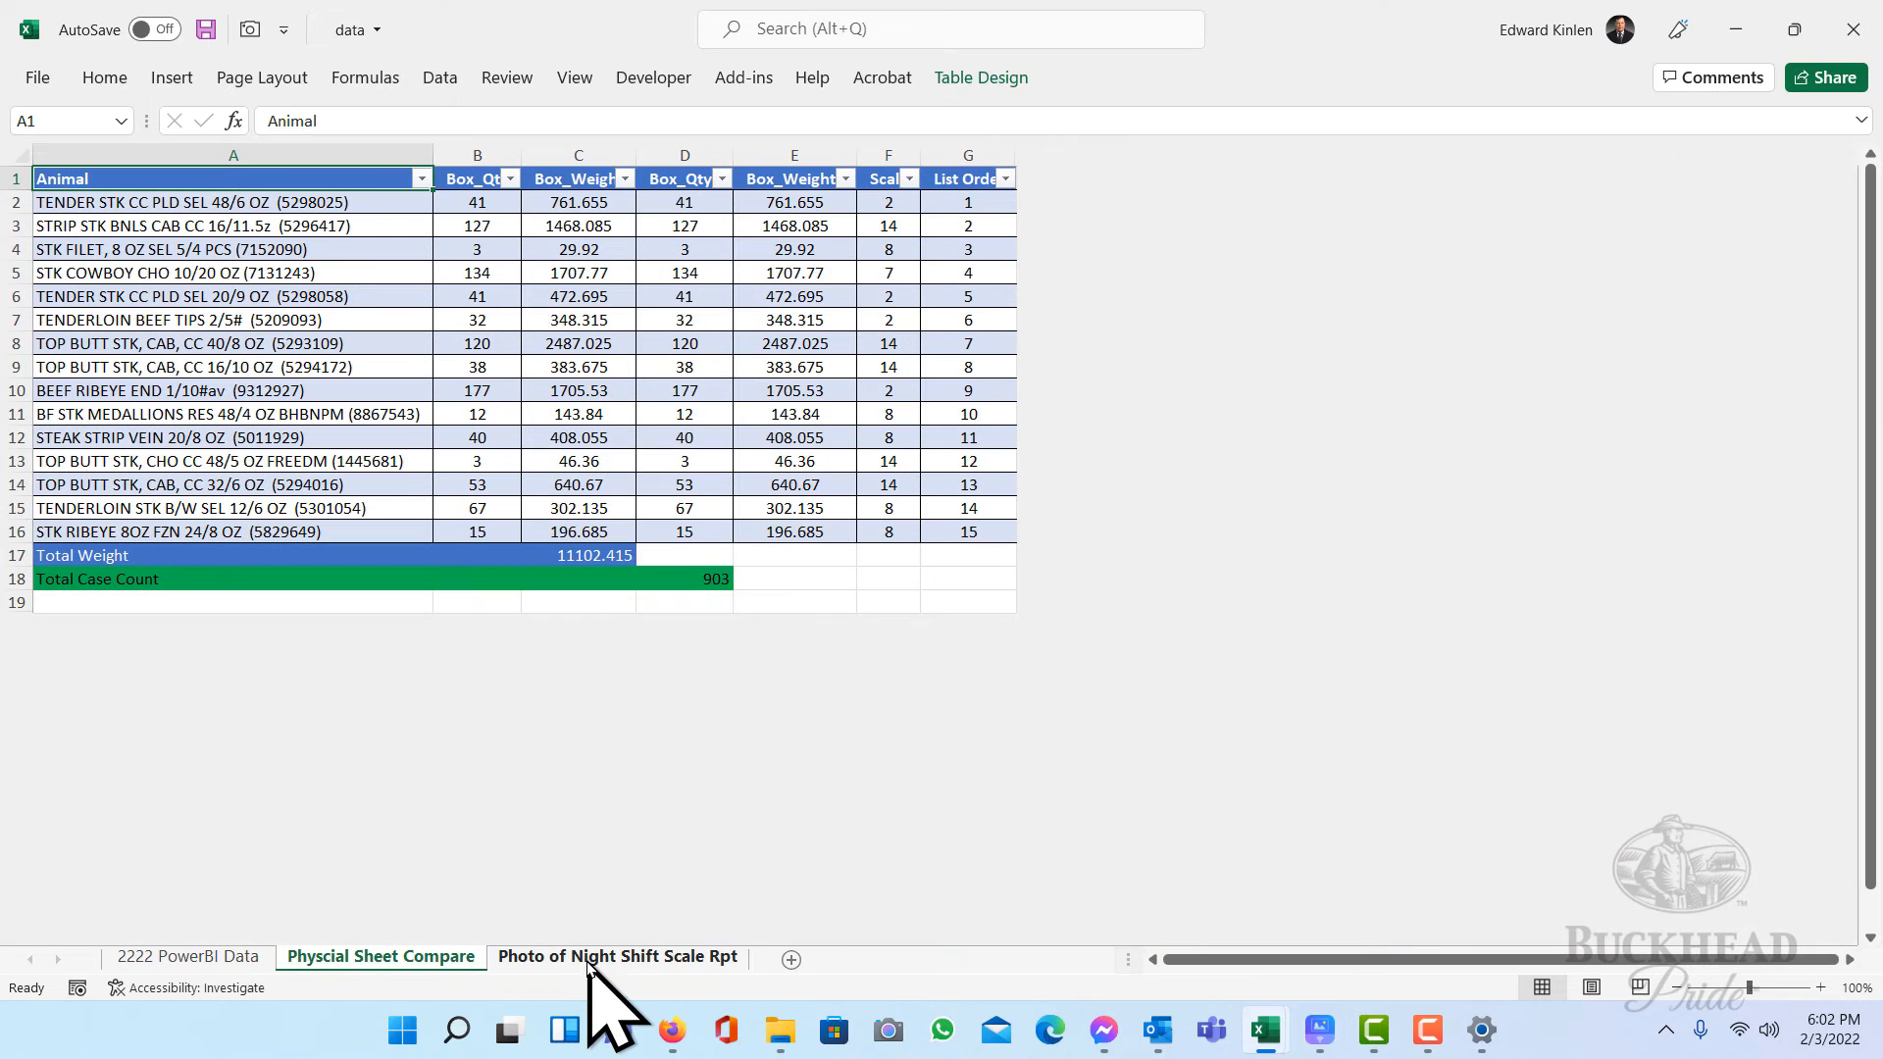
{"action": "left_click", "coordinate": [588, 958]}
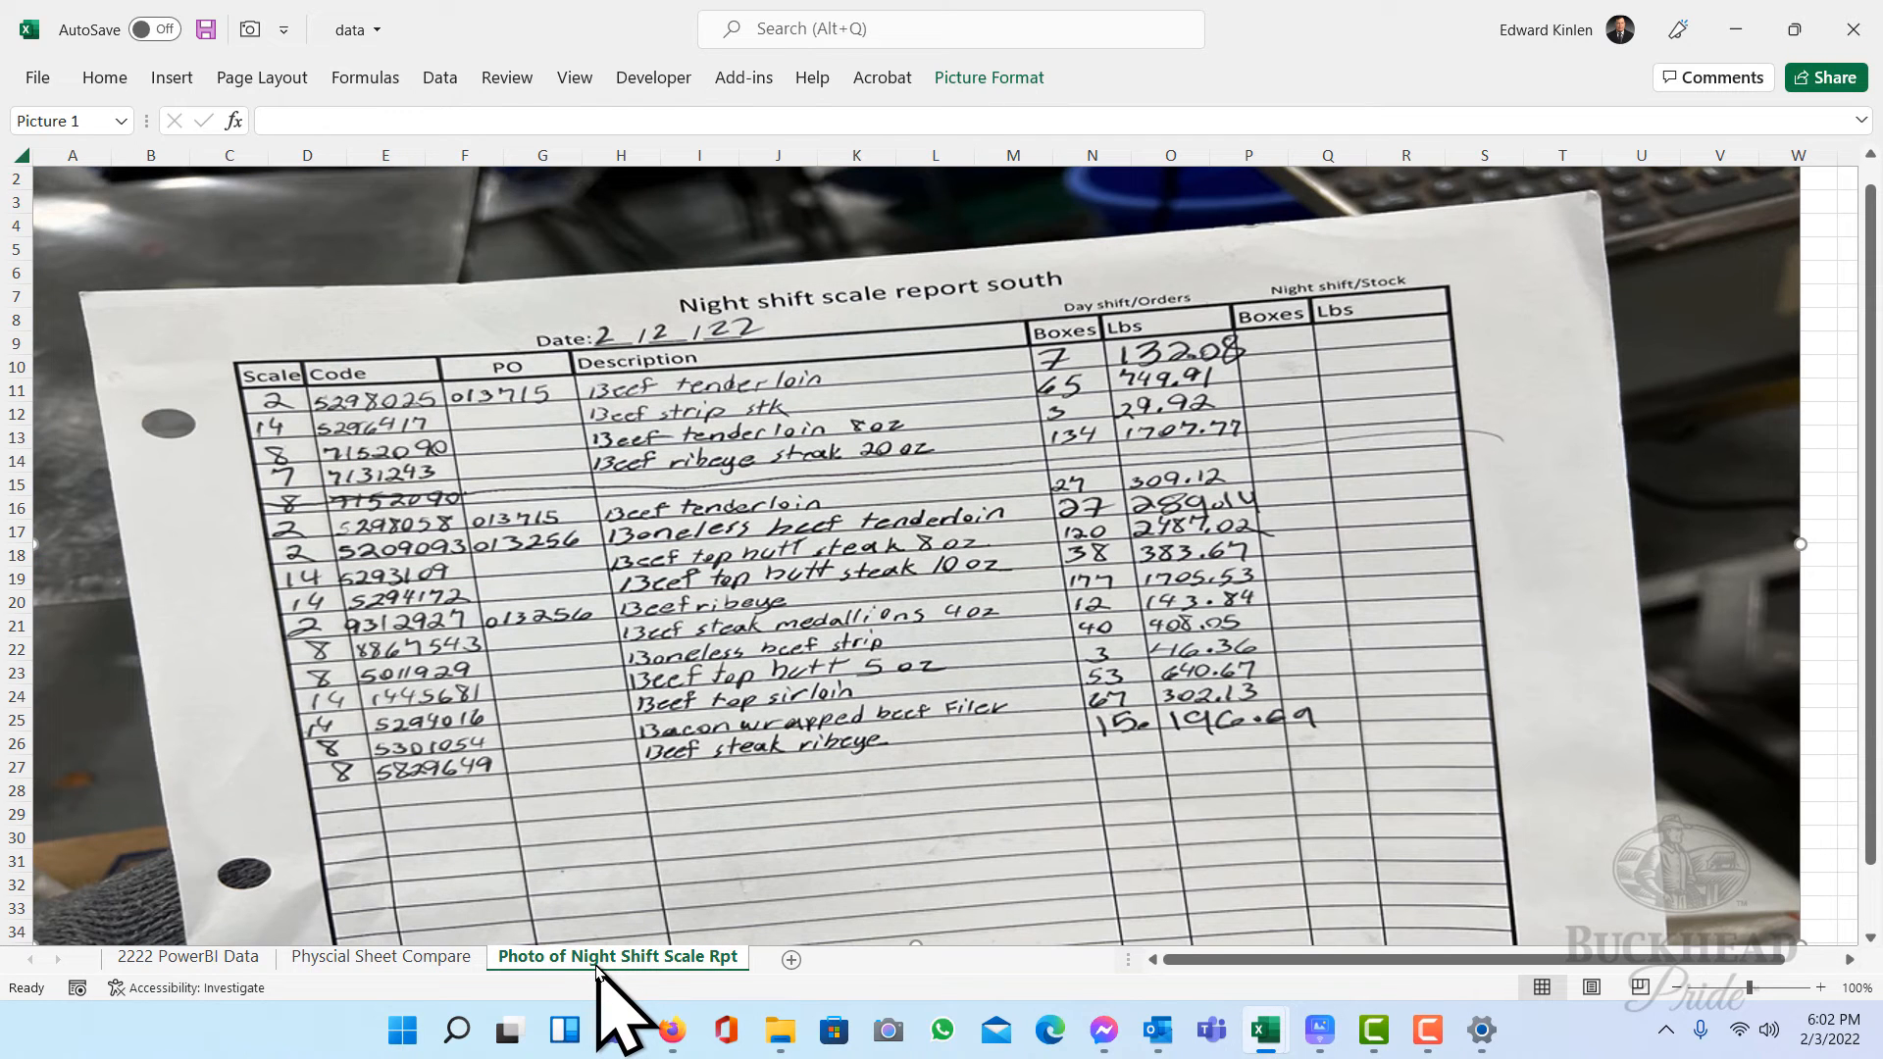